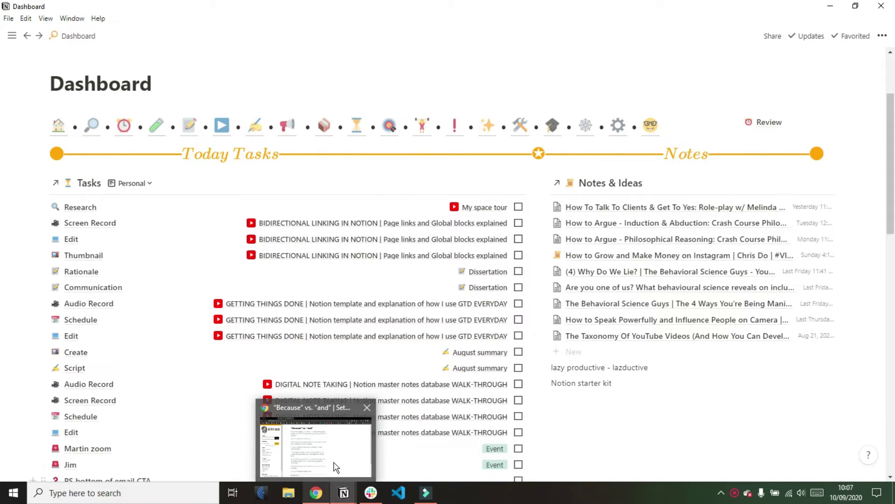
Step: Switch from the Notion Dashboard to the Chrome window showing the "Because" vs. "and" blog post
left_click(321, 498)
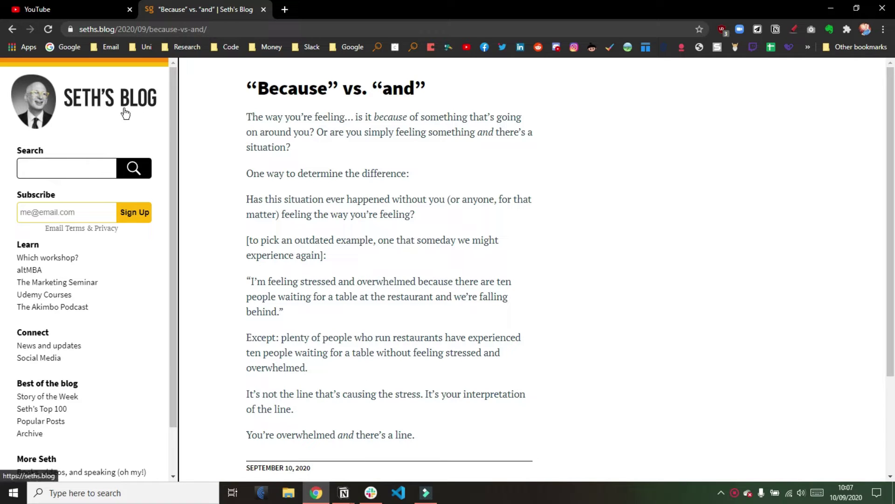
Step: Clip the "Because" vs. "and" post into Notes & Ideas with the Notion Web Clipper
left_click(292, 176)
scroll(292, 176, "down", 3)
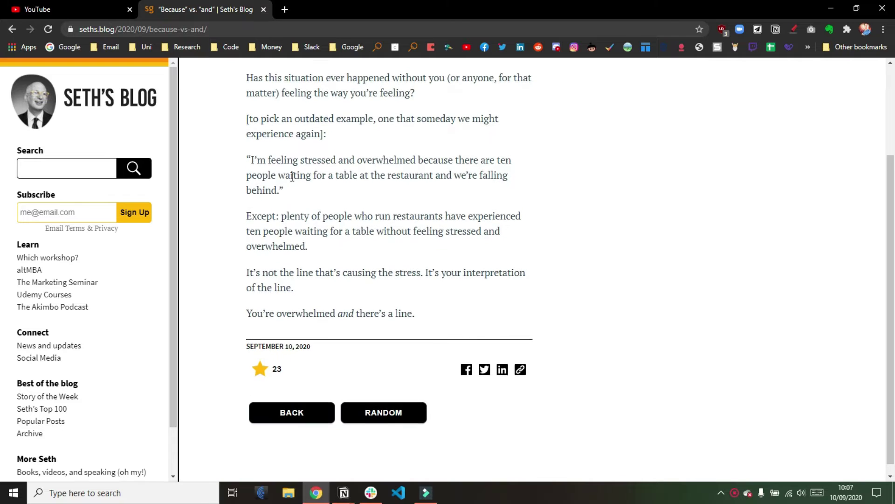
scroll(292, 176, "up", 3)
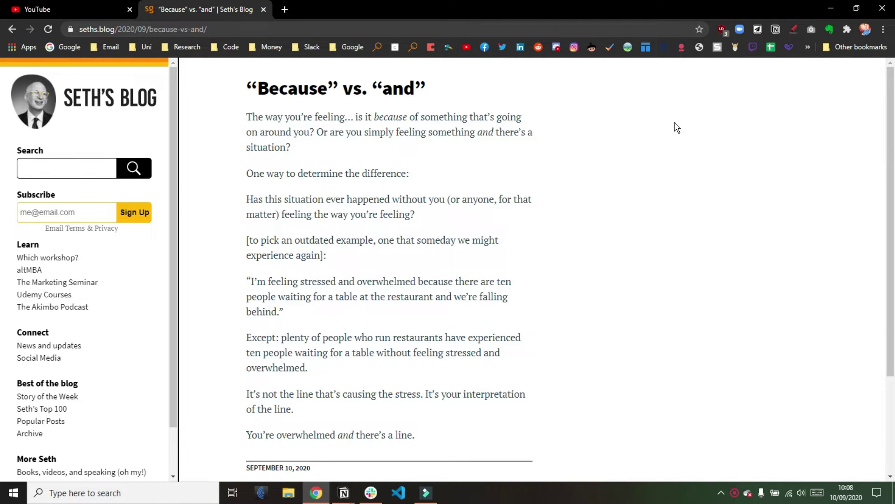
left_click(776, 30)
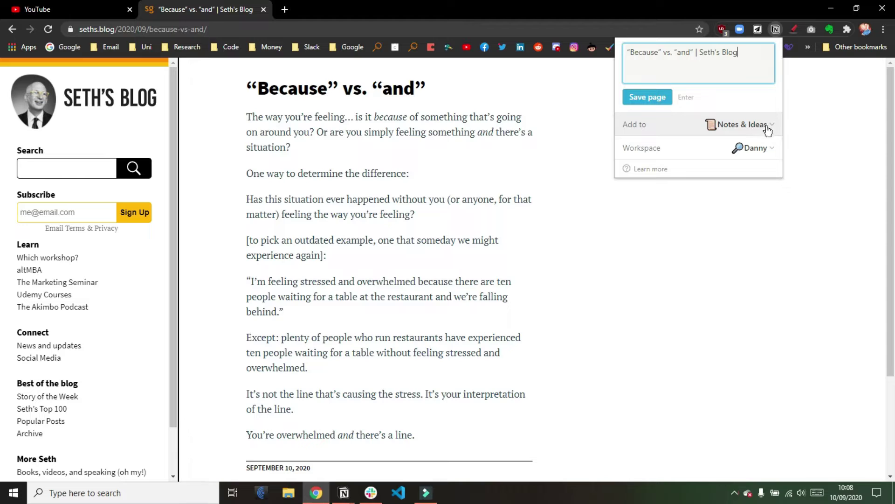
left_click(652, 101)
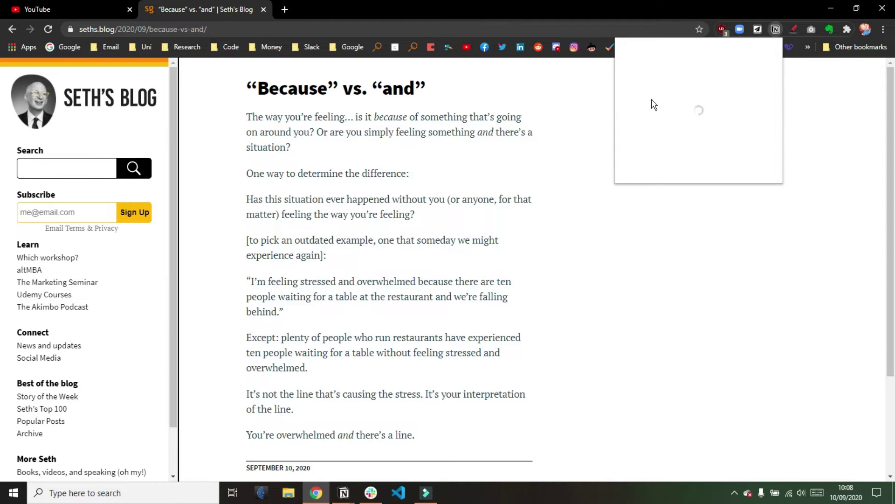
left_click(496, 99)
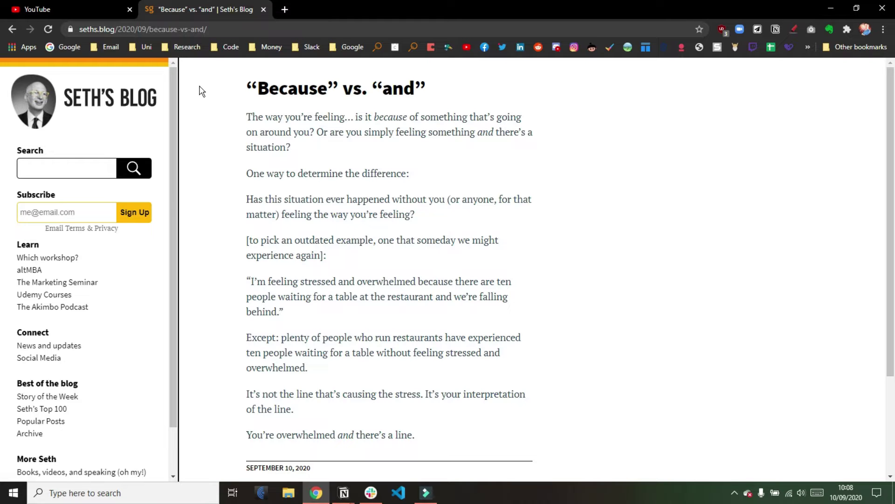
left_click(88, 6)
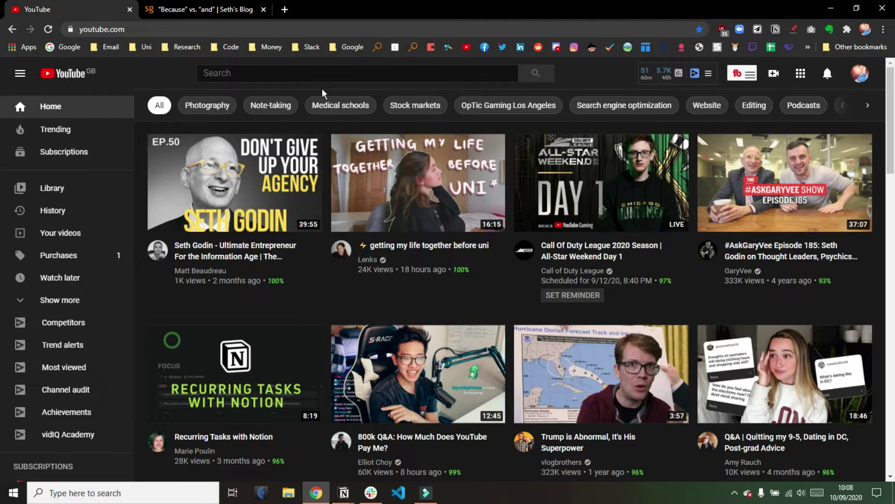
Step: Open the Seth Godin Ultimate Entrepreneur video, pause it at the start, and skip saving to a playlist
mouse_move(228, 142)
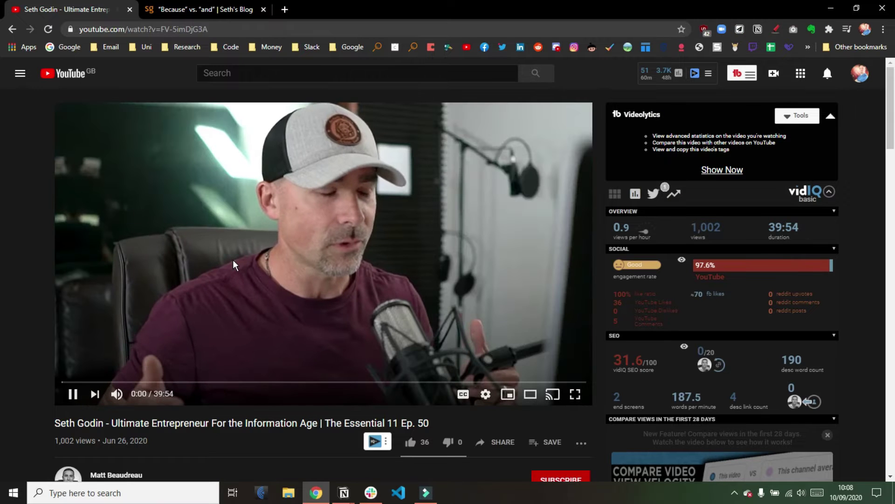
left_click(233, 265)
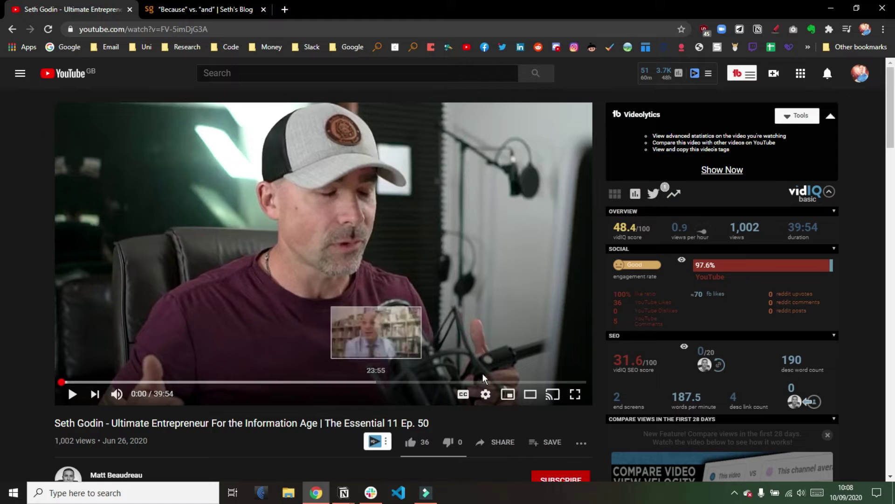
left_click(534, 445)
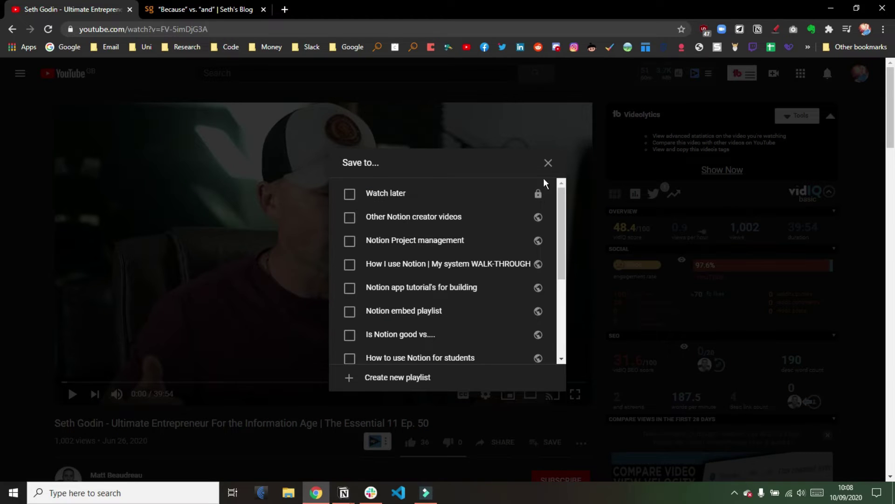
left_click(549, 163)
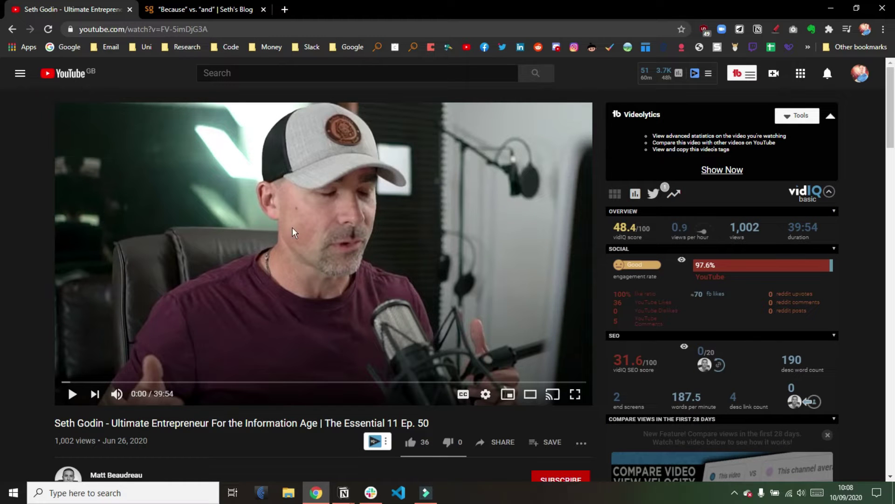
left_click(757, 29)
left_click(758, 31)
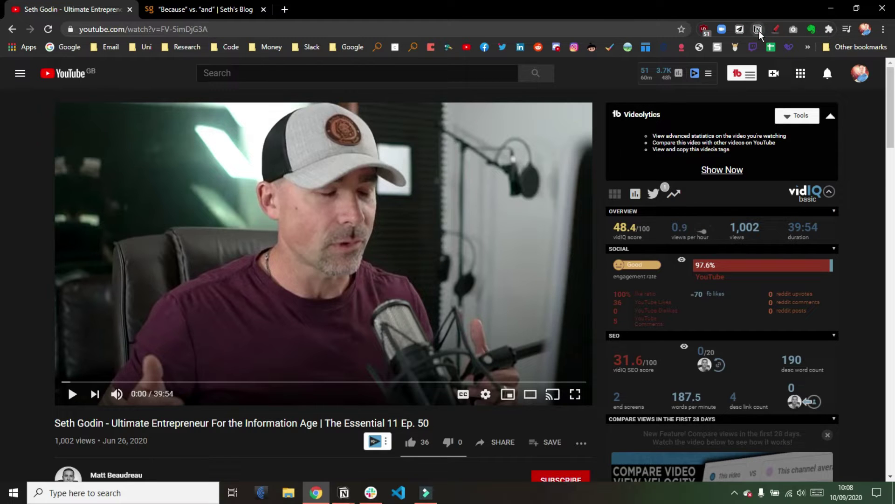
Step: Save the Seth Godin video page into Notes & Ideas with the Notion Web Clipper
left_click(758, 30)
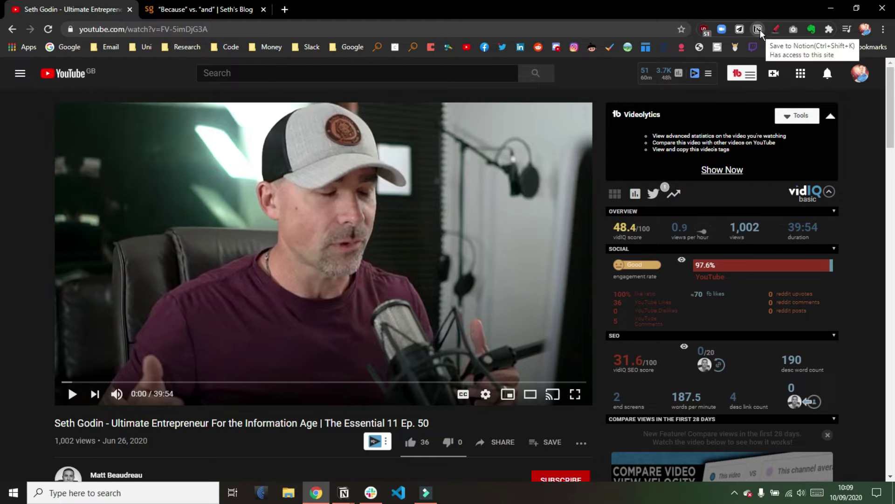
left_click(758, 31)
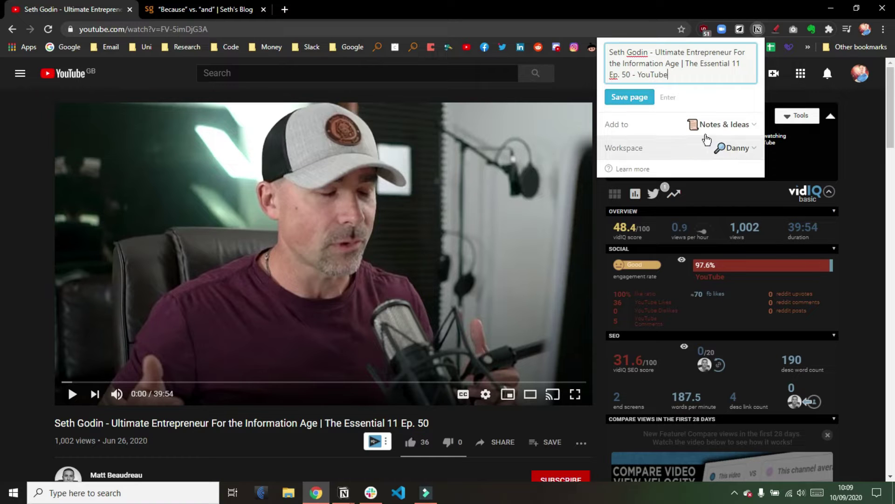
left_click(640, 101)
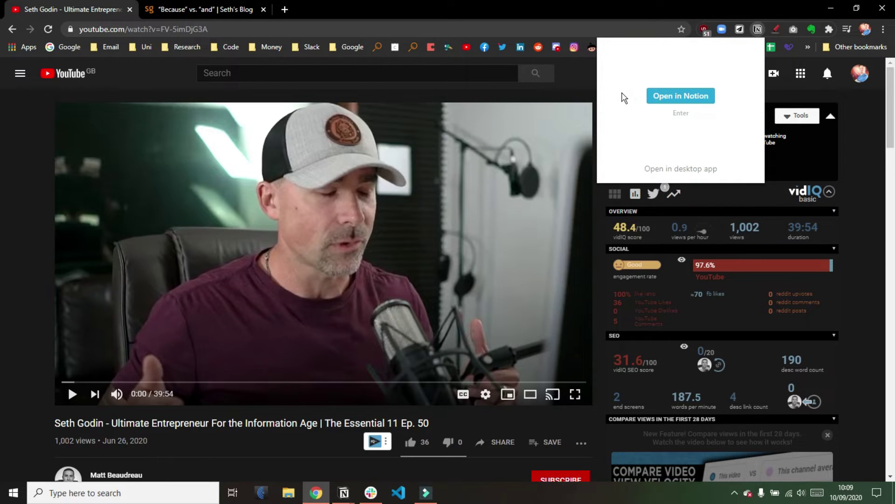
left_click(585, 81)
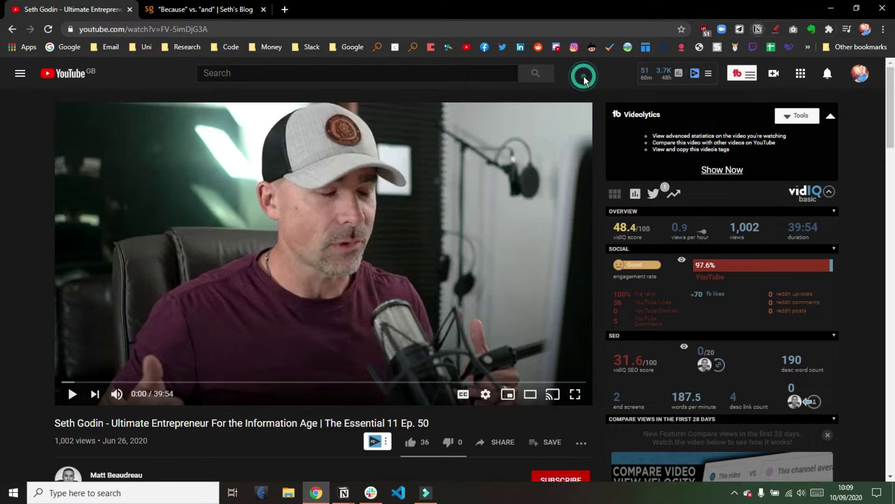
Step: Close the Save to Notion form unused and return to the Notion Dashboard
left_click(741, 29)
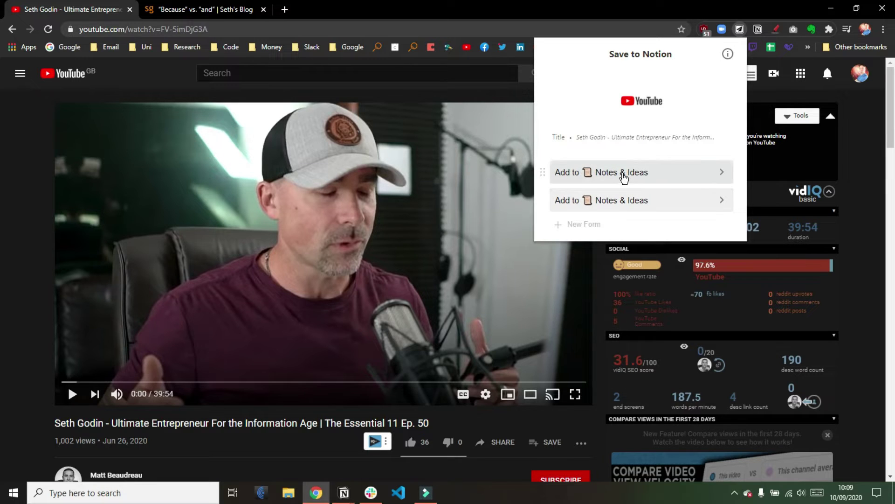
left_click(523, 95)
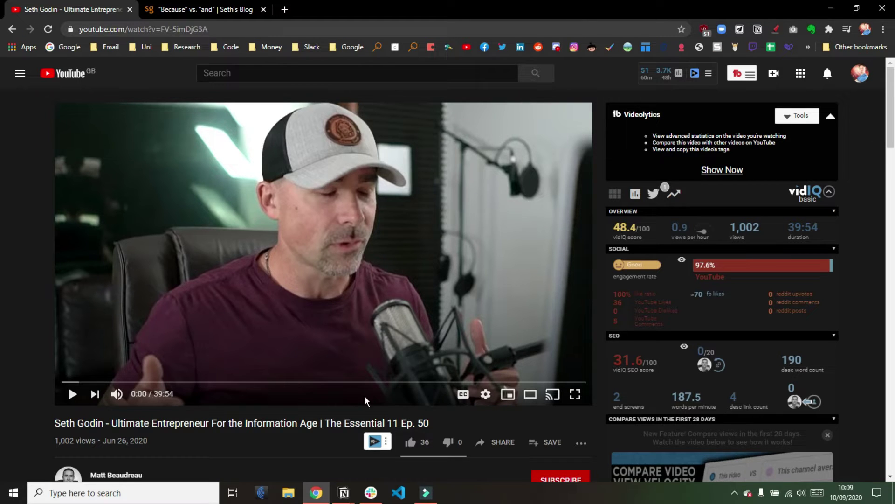
mouse_move(343, 493)
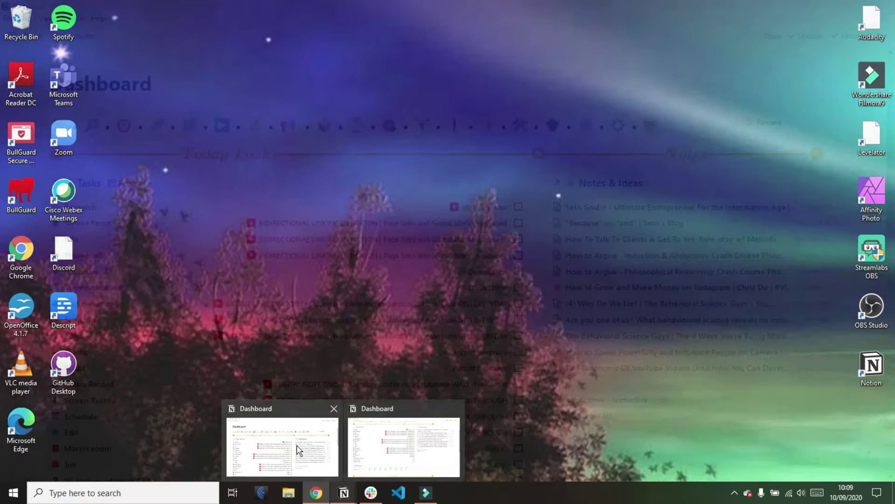
left_click(299, 449)
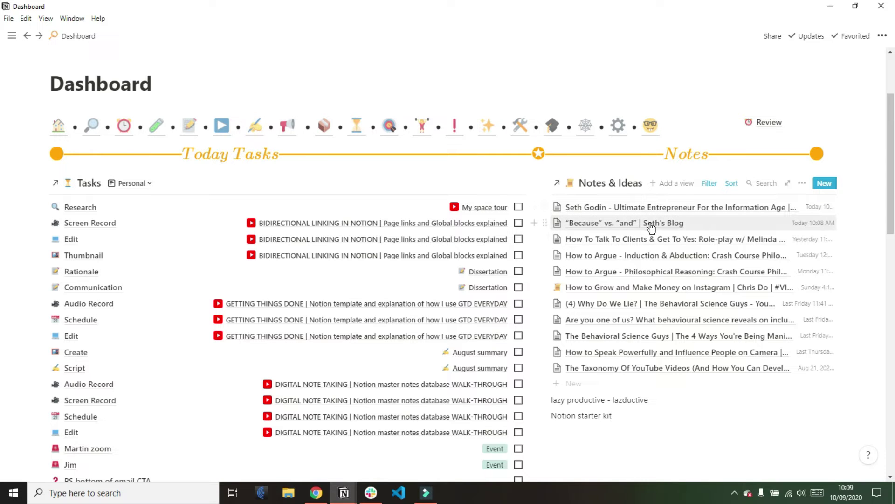
Step: Open the "Because" vs. "and" | Seth's Blog note from Notes & Ideas as a preview
left_click(709, 185)
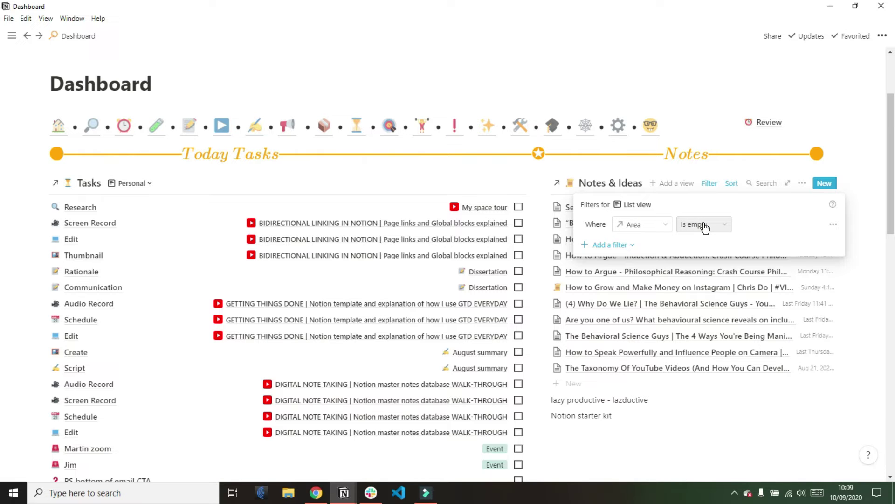
left_click(684, 133)
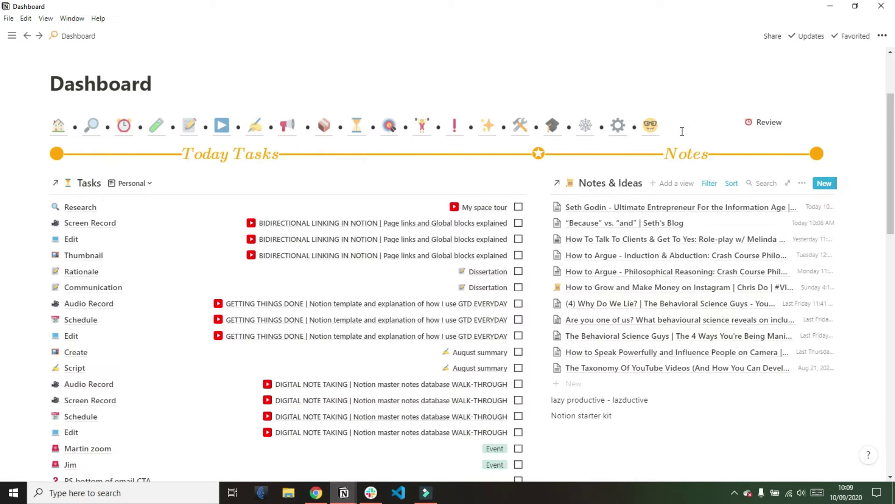
left_click(620, 228)
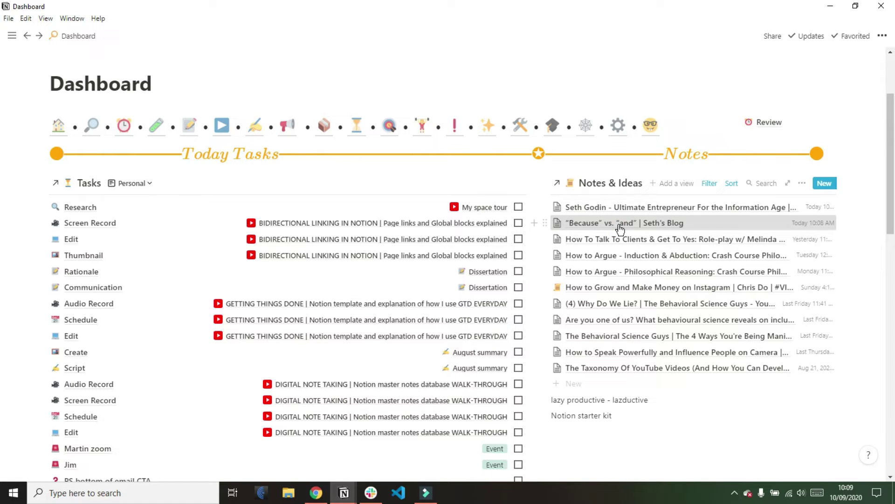
left_click(620, 227)
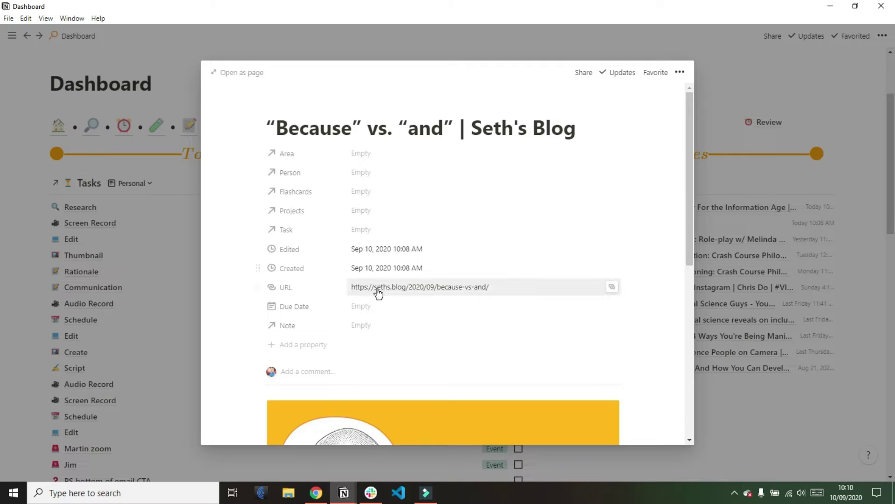
Step: Delete the seths.blog image and all the clipped article text from the note body
scroll(381, 290, "down", 5)
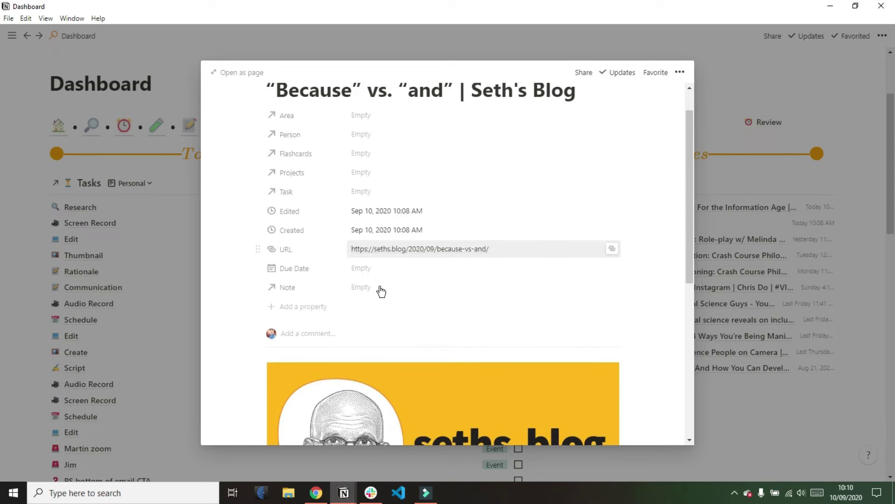
scroll(380, 290, "down", 3)
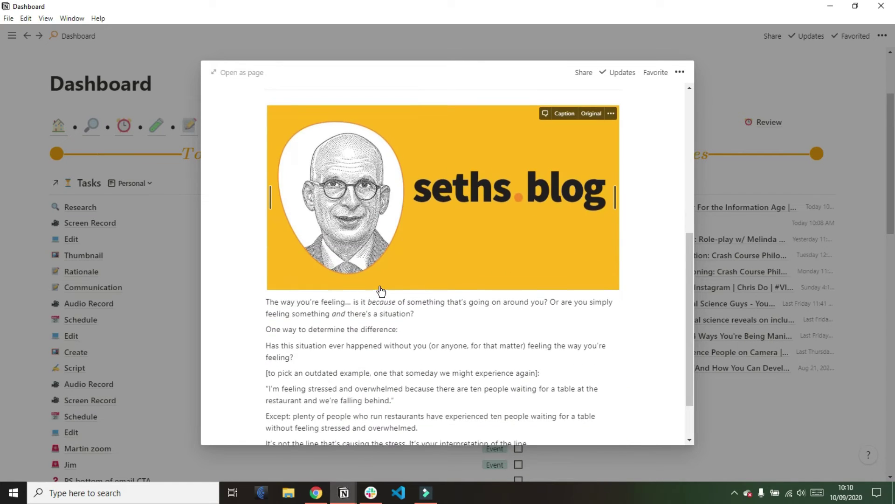
scroll(381, 286, "up", 1)
scroll(380, 287, "up", 1)
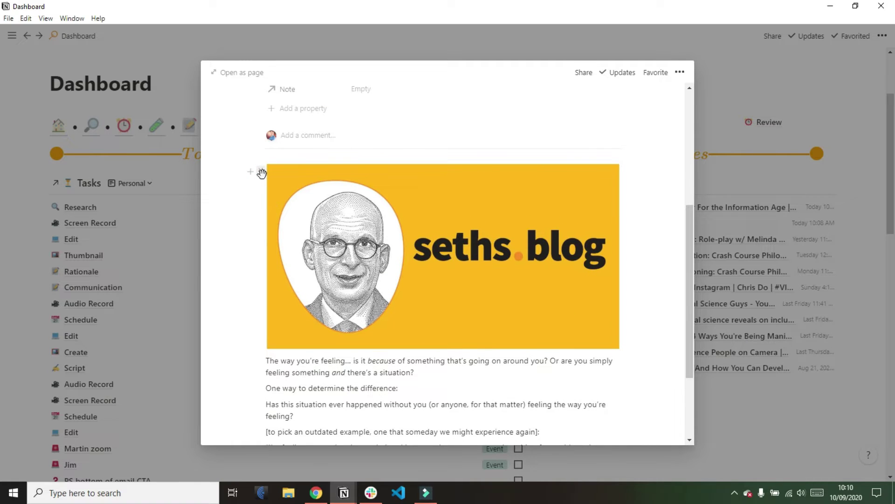
left_click(261, 172)
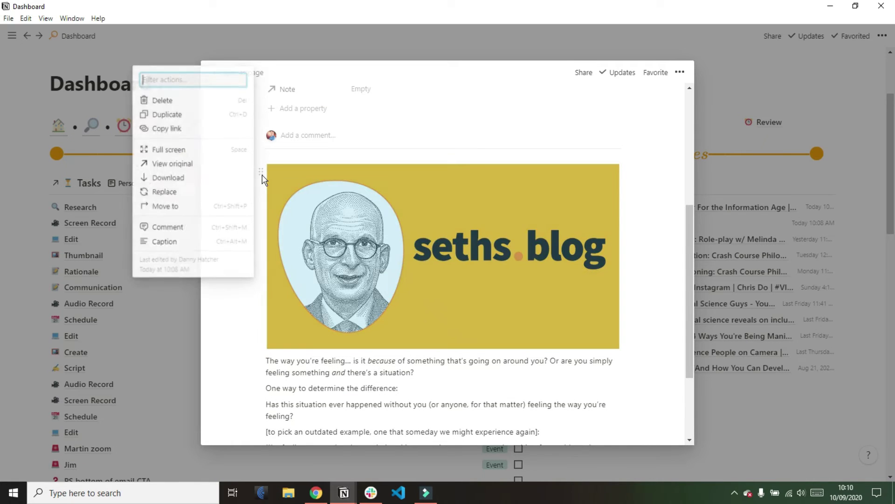
left_click(198, 102)
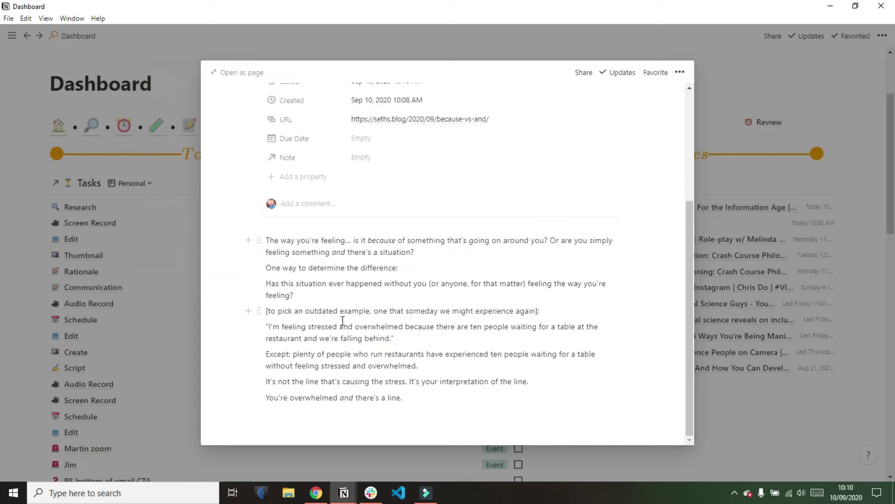
left_click_drag(404, 398, 397, 252)
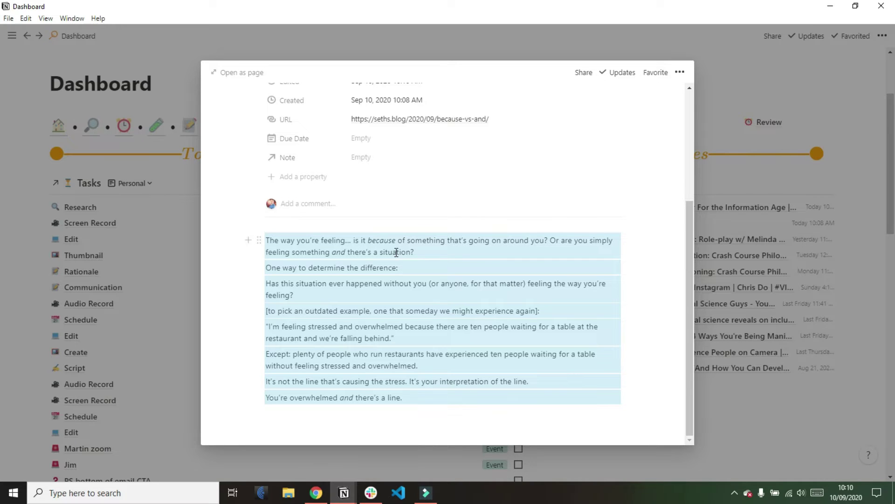
key("BackSpace")
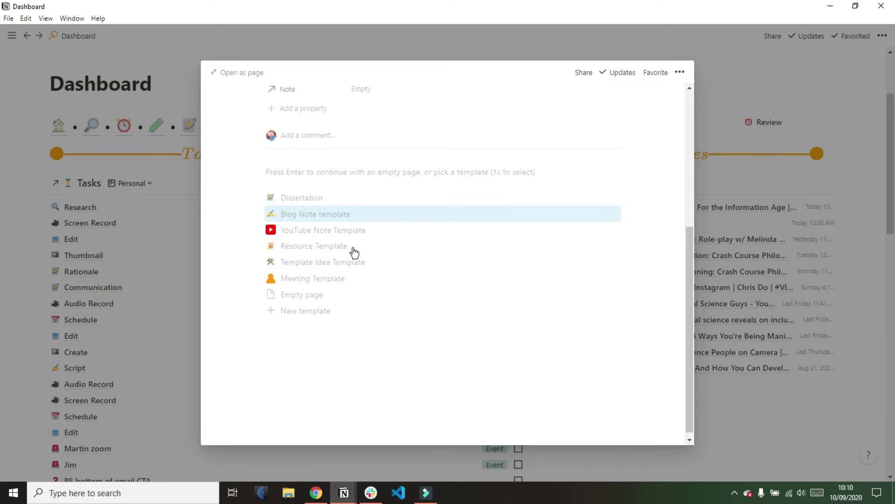
Step: Apply the Blog Note template and paste the blog post text above the Project calendar
left_click(336, 217)
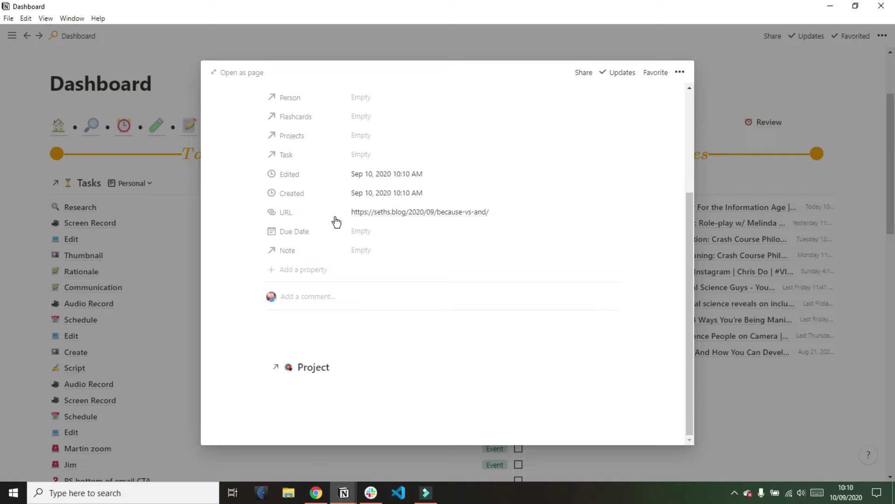
left_click(298, 351)
scroll(297, 351, "down", 3)
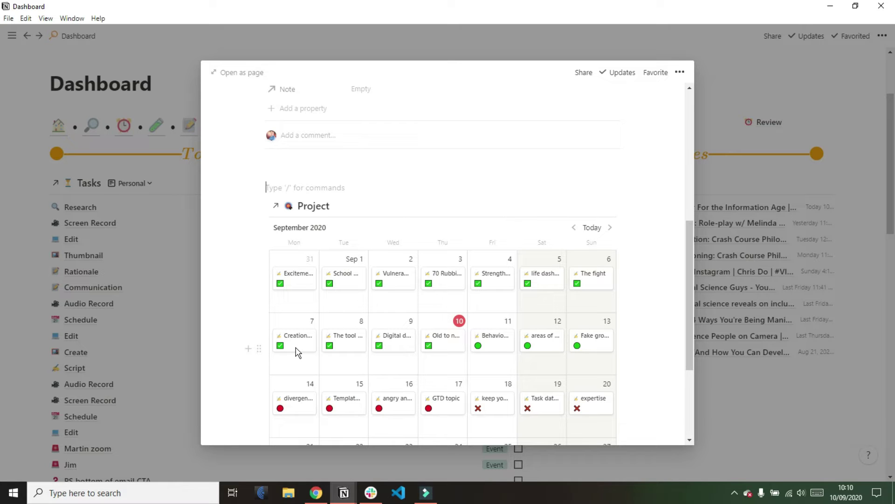
type("The way you’re feeling... is it because of something that’s going on around you? Or are you simply feeling something and there’s a situation? One way to determine the difference: Has this situation ever happened without you (or anyone, for that matter) feeling the way you’re feeling? [to pick an outdated example, one that someday we might experience again]: \"I’m feeling stressed and overwhelmed because there are ten people waiting for a table at the restaurant and we’re falling behind.\" Except: plenty of people who run restaurants have experienced ten people waiting for a table without feeling stressed and overwhelmed. It’s not the line that’s causing the stress. It’s your interpretation of the line. You’re overwhelmed and there’s a line.")
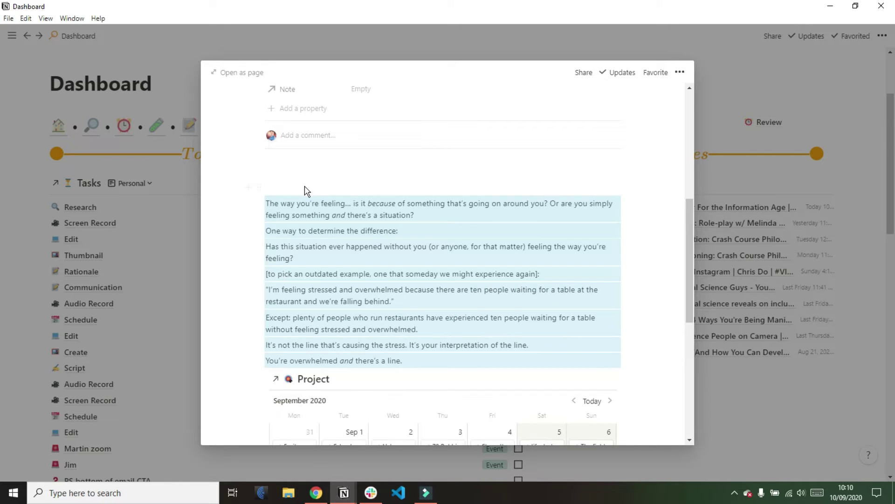
left_click(309, 213)
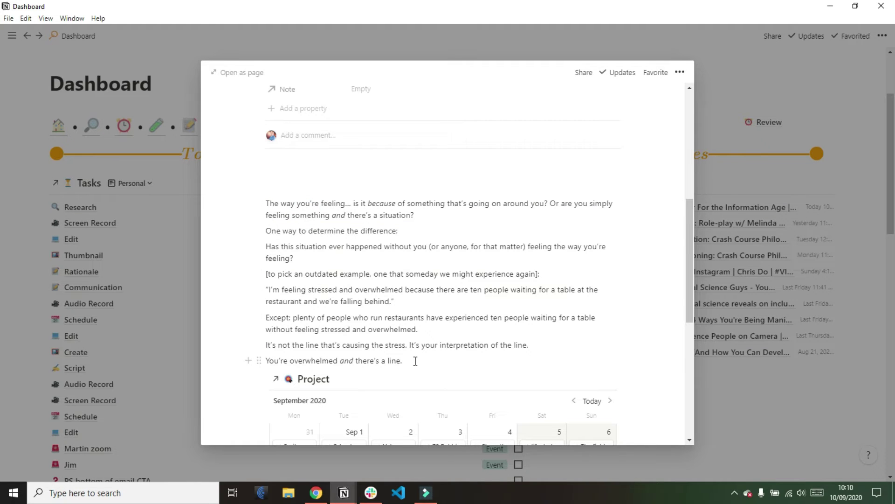
scroll(415, 360, "down", 4)
scroll(415, 362, "up", 5)
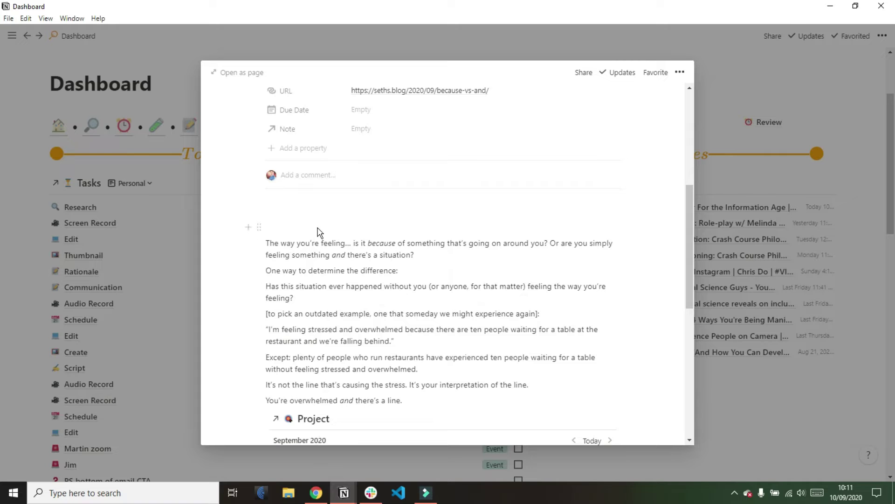
scroll(319, 232, "up", 4)
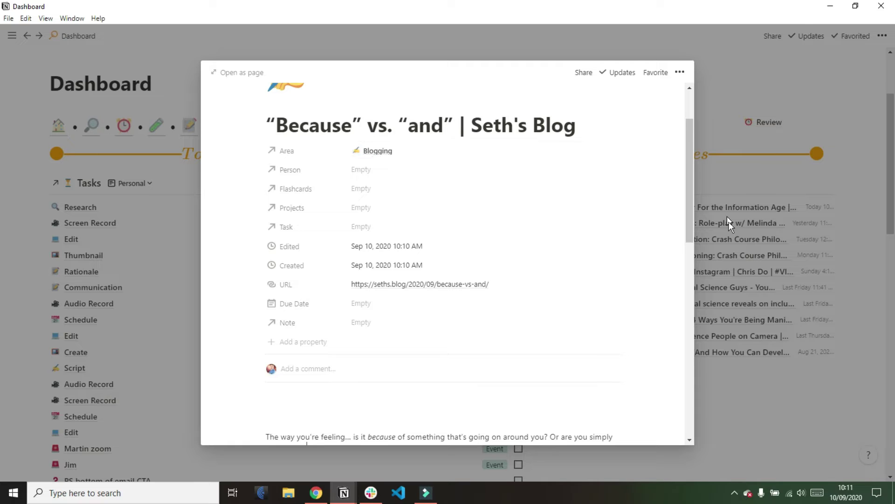
Step: Close the note preview and open the Blogging area page to find the new note
left_click(725, 173)
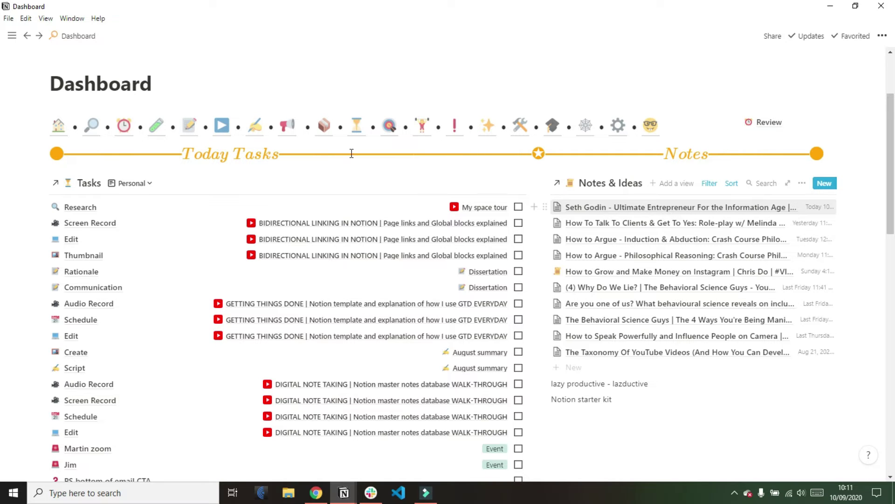
left_click(256, 133)
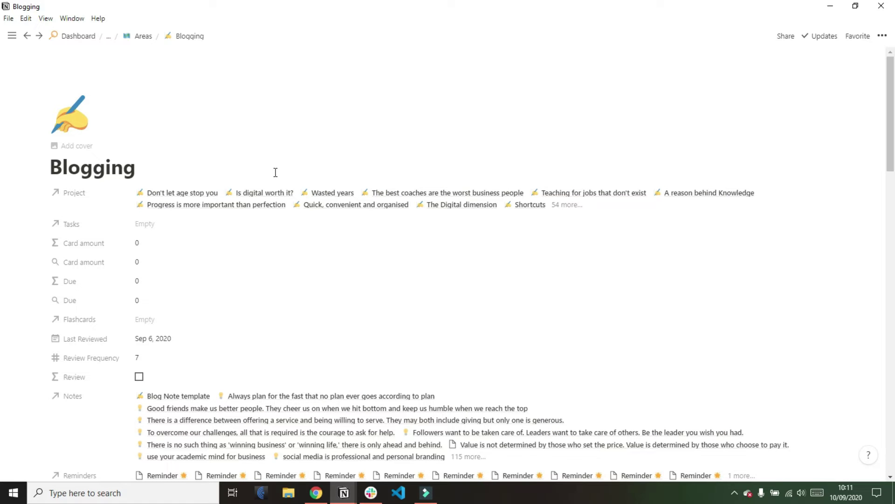
scroll(276, 172, "down", 3)
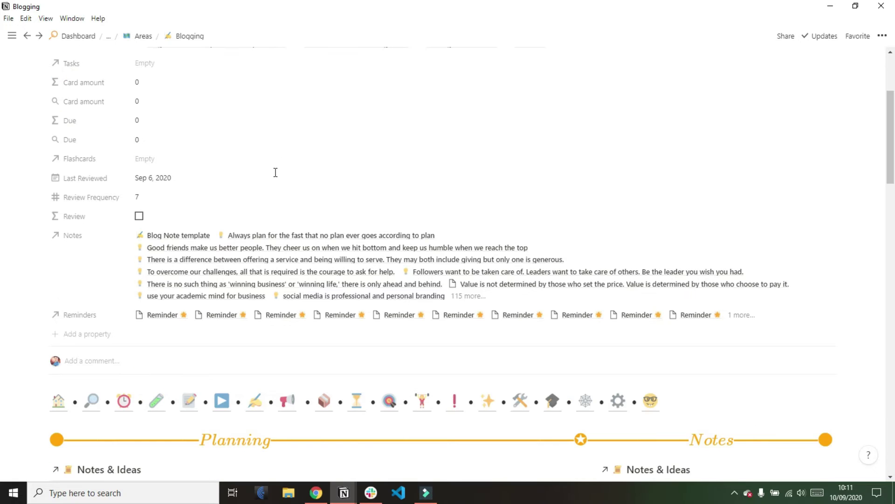
scroll(276, 172, "down", 6)
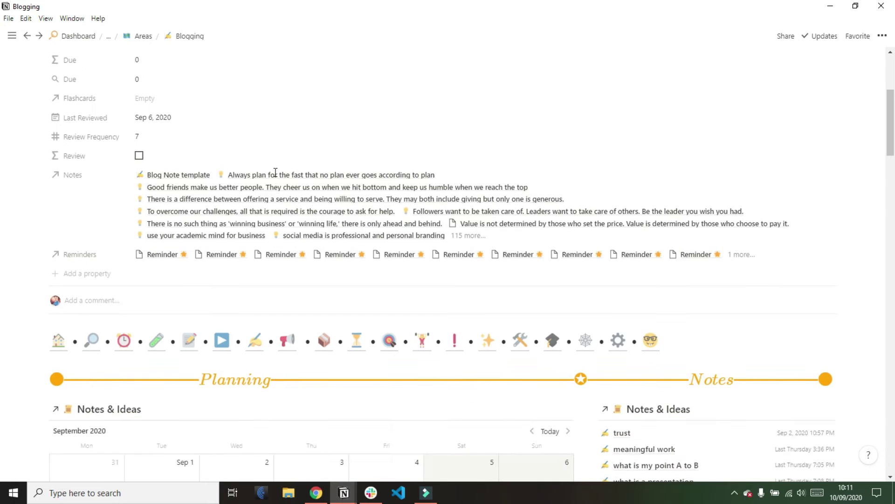
scroll(276, 172, "down", 1)
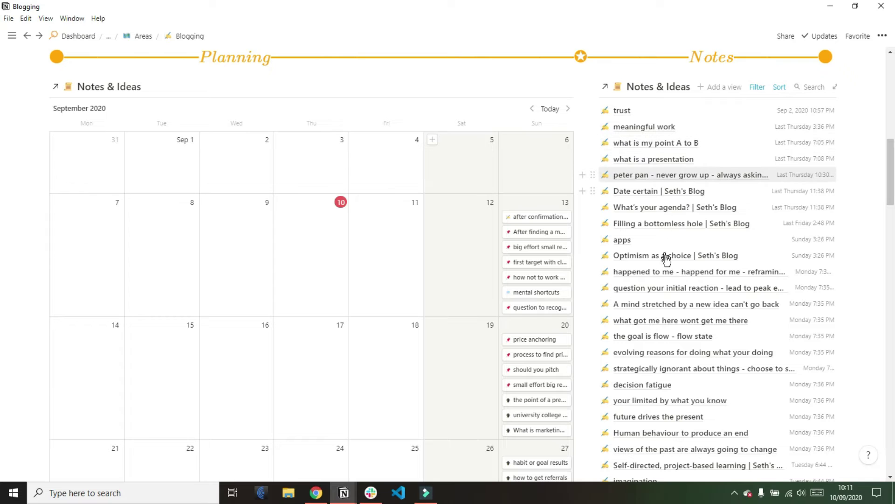
scroll(666, 256, "down", 2)
scroll(666, 261, "down", 2)
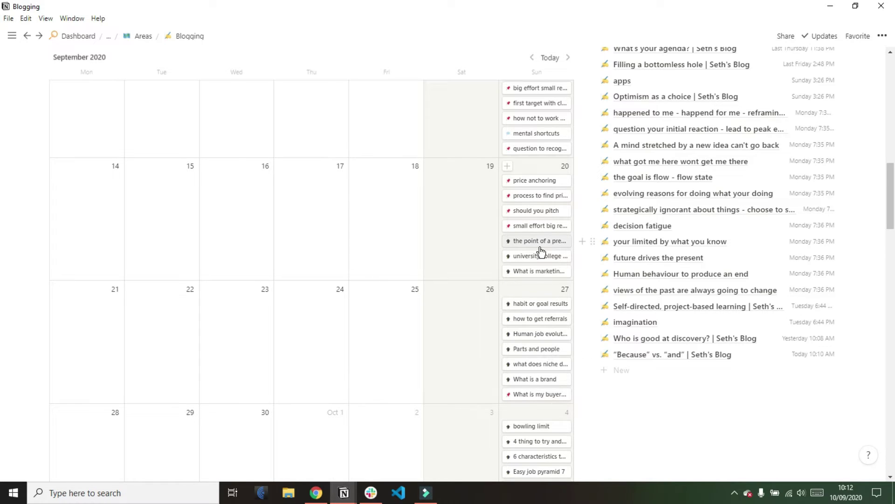
scroll(541, 252, "up", 3)
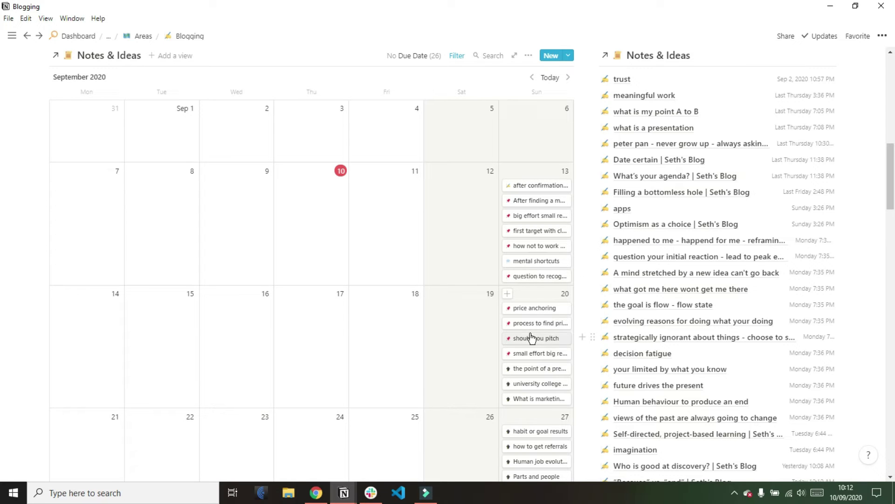
Step: Scroll through the Blogging area's notes list, then go back to the Dashboard
scroll(532, 336, "down", 10)
scroll(532, 333, "down", 5)
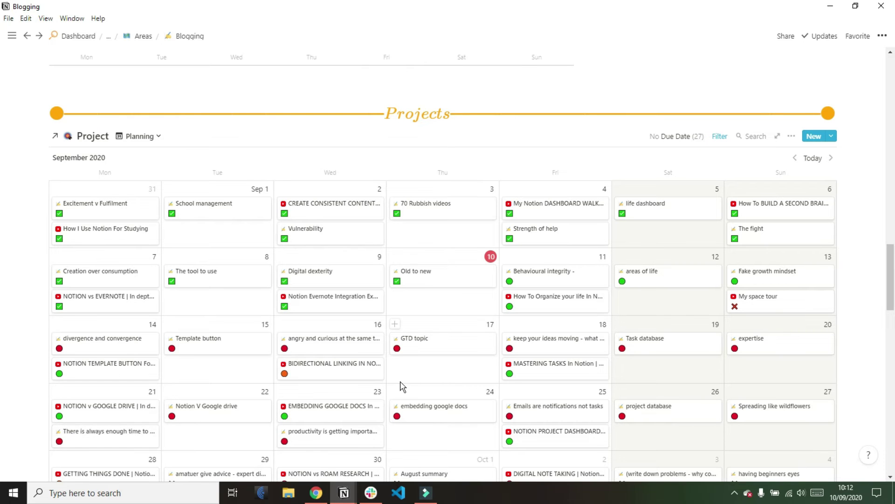
scroll(401, 386, "up", 4)
scroll(401, 386, "up", 7)
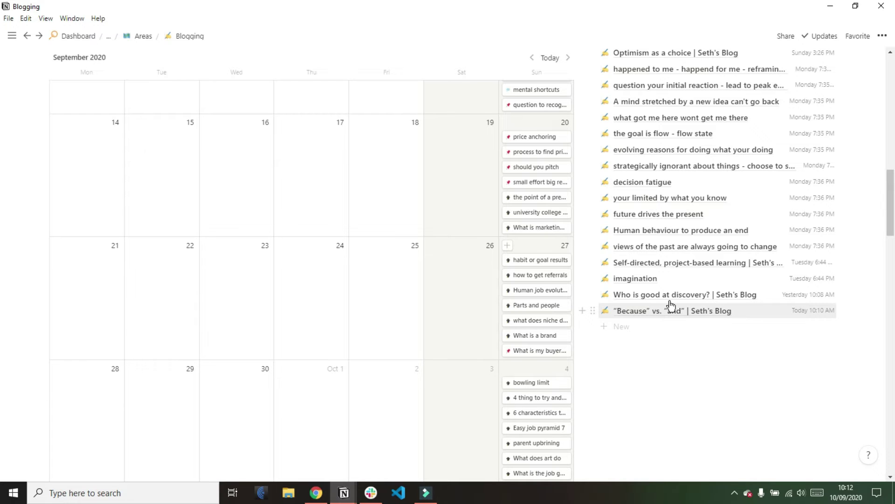
scroll(666, 230, "up", 3)
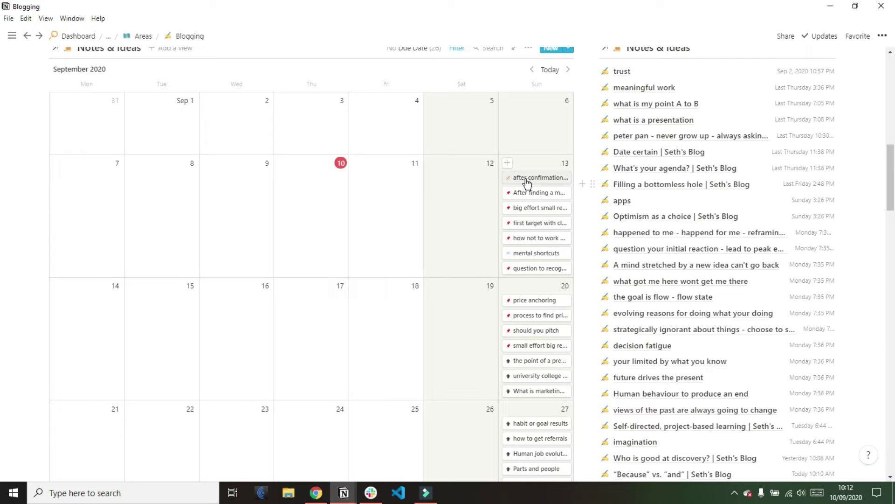
scroll(527, 182, "up", 1)
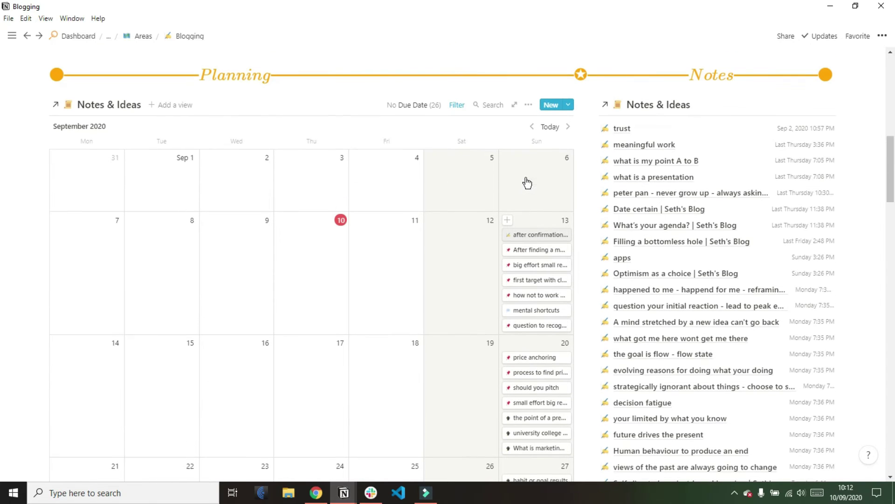
scroll(527, 182, "up", 1)
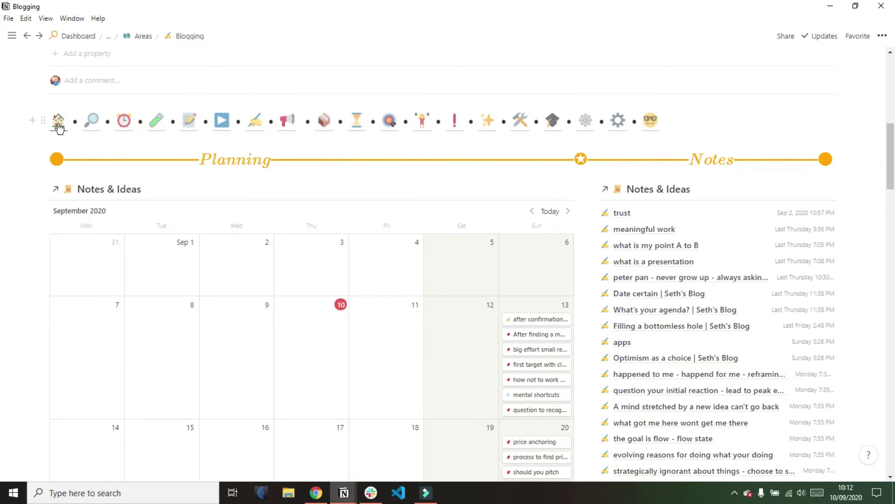
left_click(58, 122)
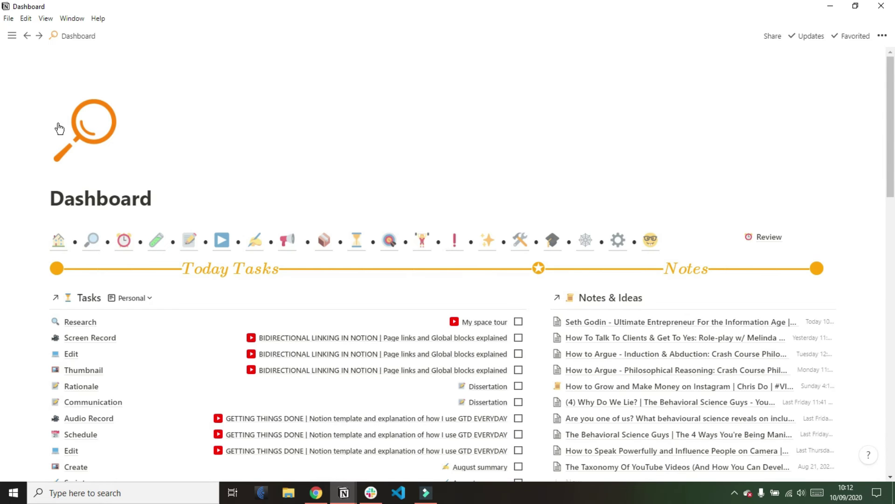
Step: Open the Seth Godin YouTube note from Notes & Ideas and scroll to its video embed
scroll(289, 274, "down", 4)
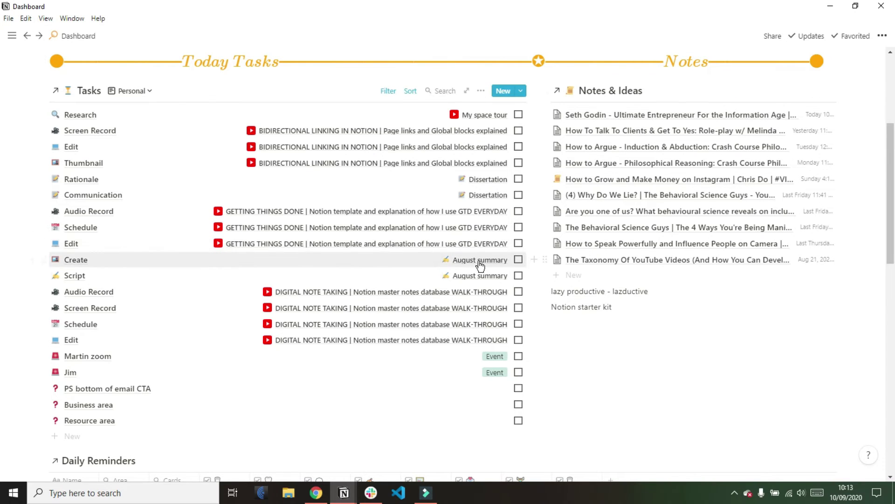
left_click(697, 120)
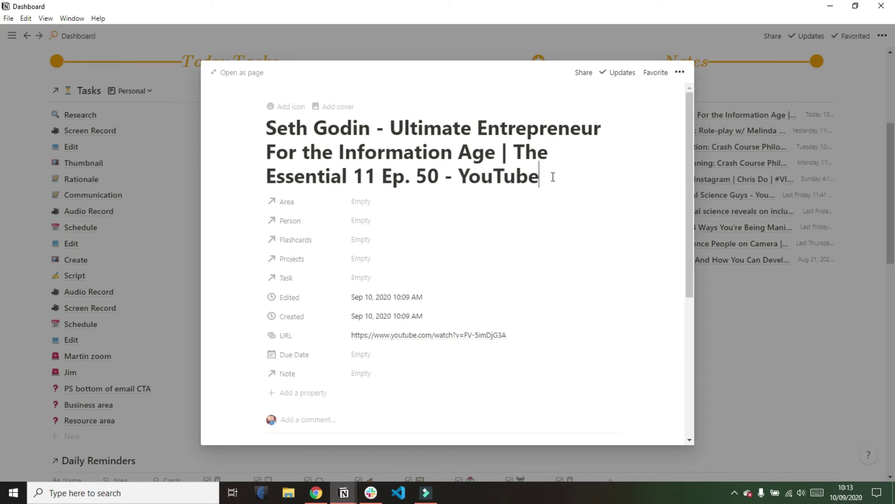
scroll(553, 176, "down", 5)
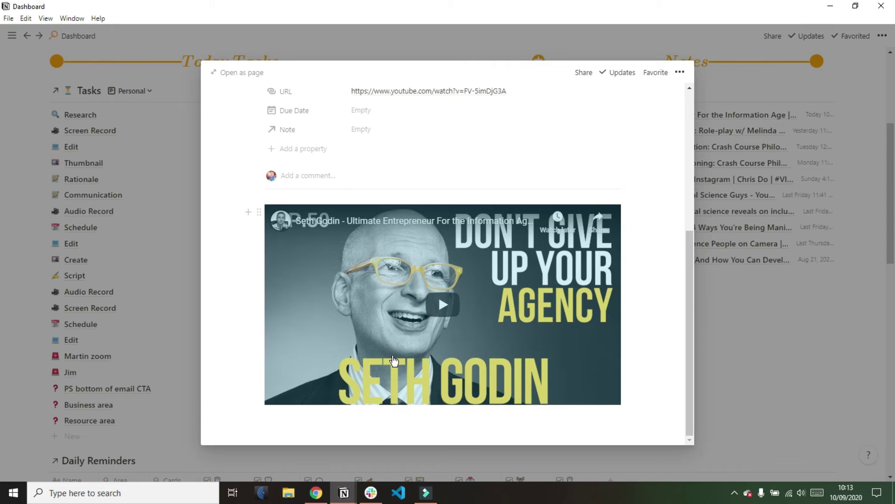
Step: Remove the video embed and apply the Resource Template to the note
key("Delete")
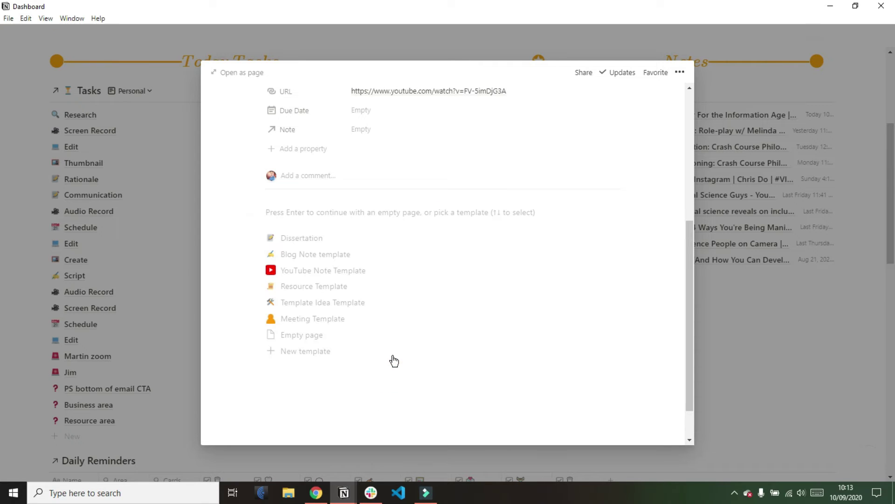
left_click(327, 289)
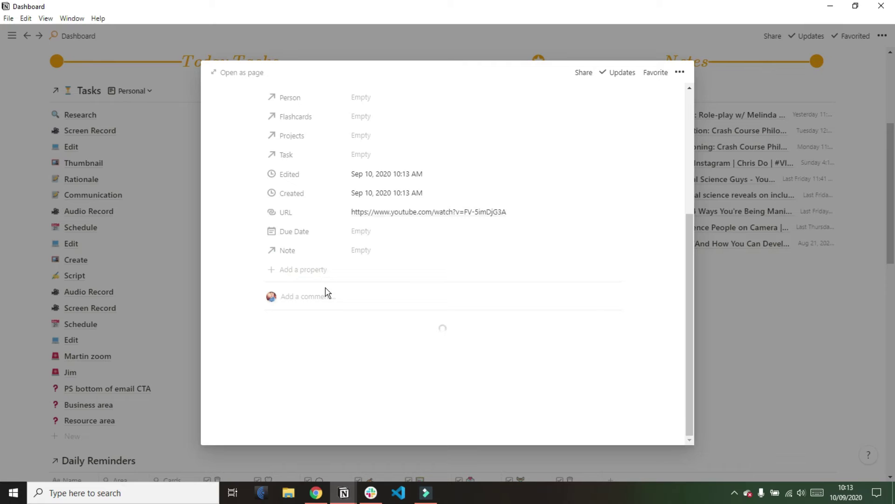
scroll(329, 322, "down", 2)
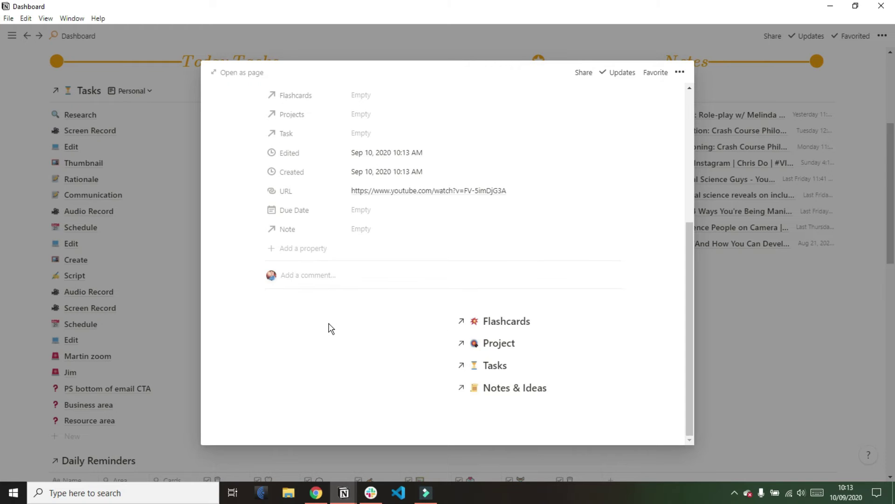
Step: Paste the YouTube video embed back into a new block of the note body
left_click(282, 246)
key("ctrl+v")
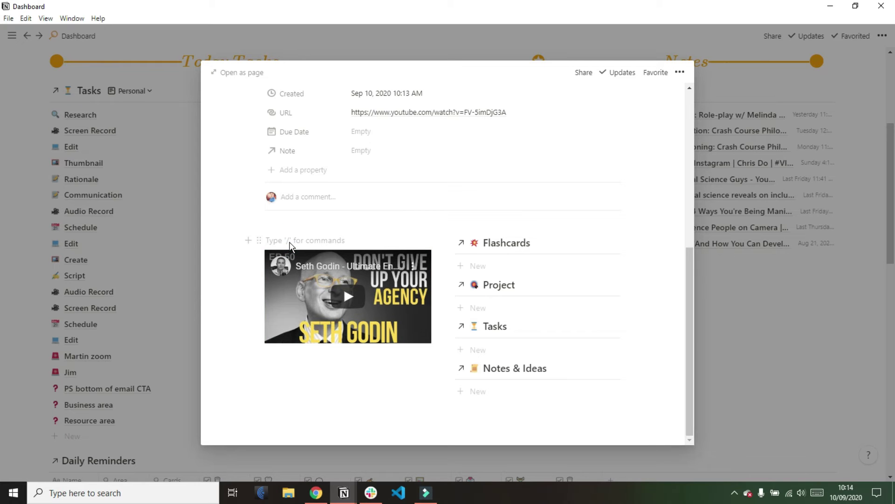
left_click(338, 355)
scroll(339, 355, "up", 4)
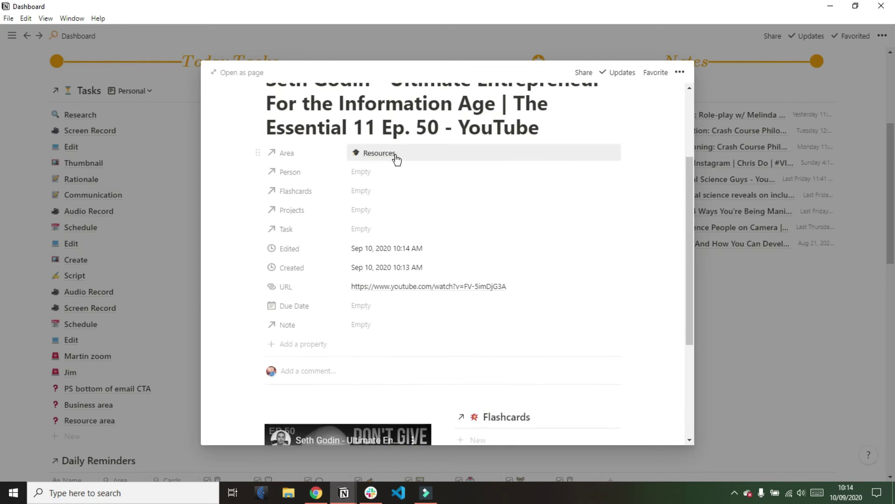
scroll(378, 292, "down", 4)
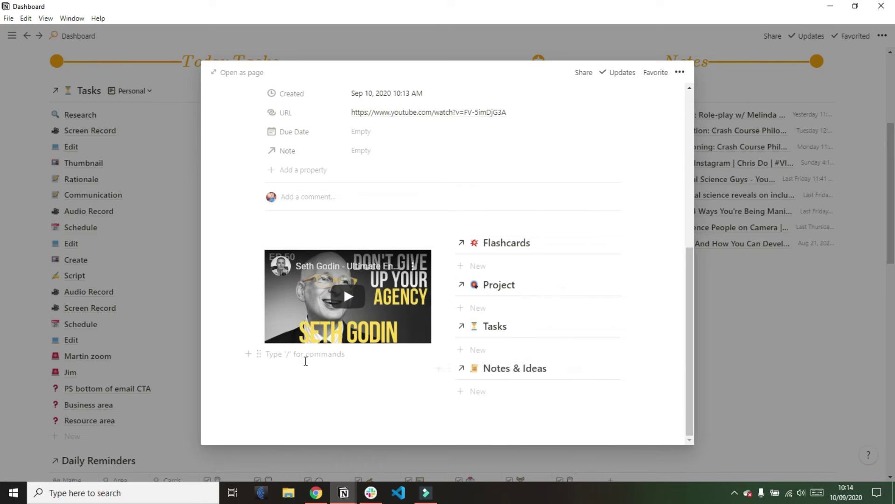
Step: Write lines 'blog idea', 'task', 'project' and 'question', with 'answer' indented under question
type("blog idea")
key("Return")
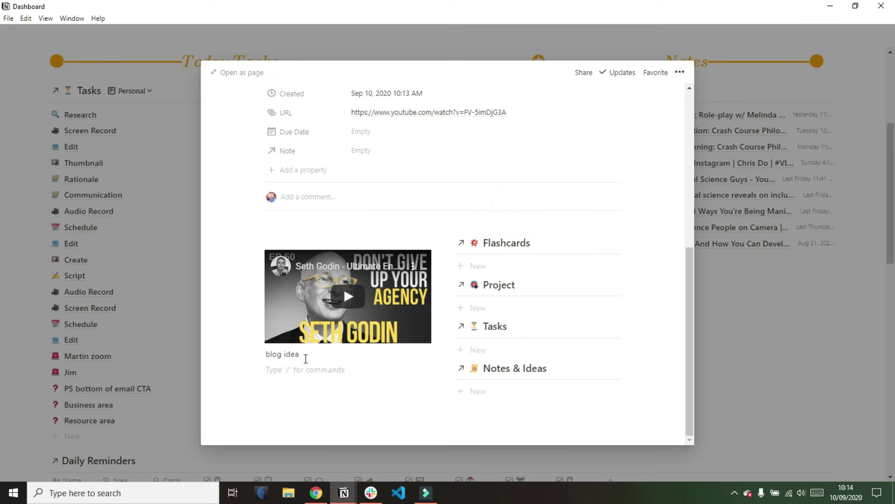
type("task")
key("Return")
type("project")
key("Return")
type("question")
key("Return")
key("Tab")
type("answer")
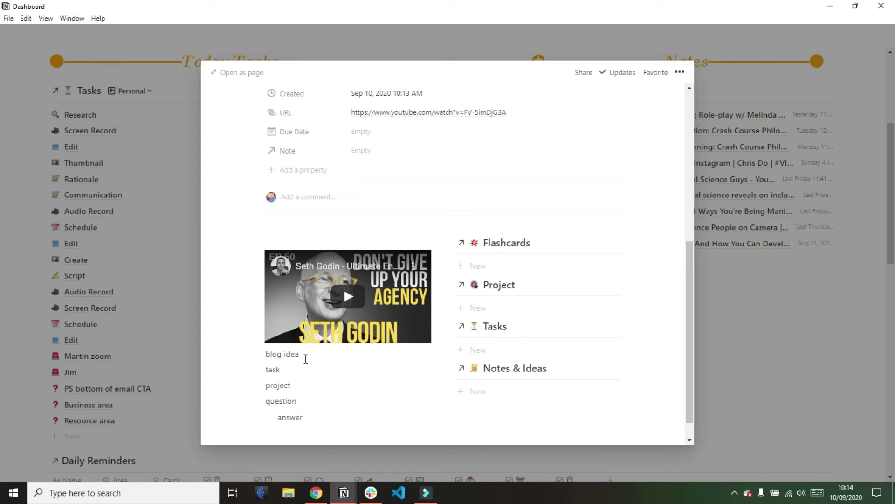
Step: Drag blog idea into Notes & Ideas, task into Tasks, project into Project, question into Flashcards
left_click_drag(258, 353, 477, 386)
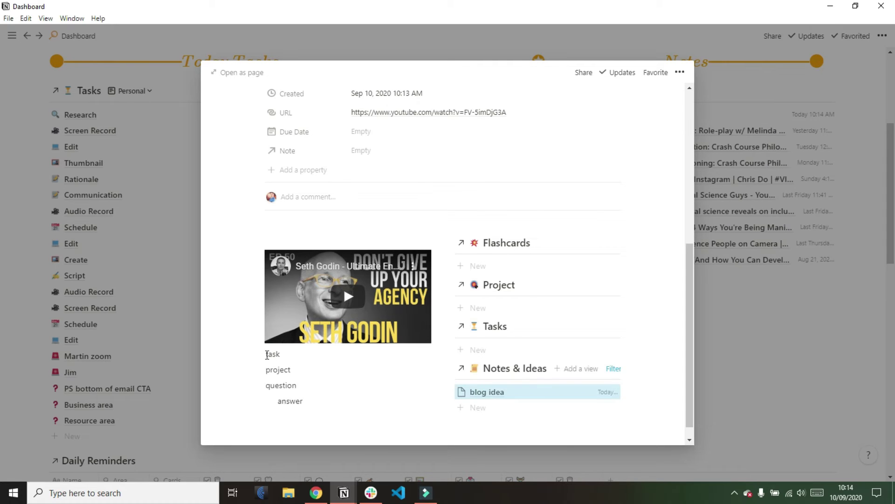
left_click_drag(258, 353, 284, 361)
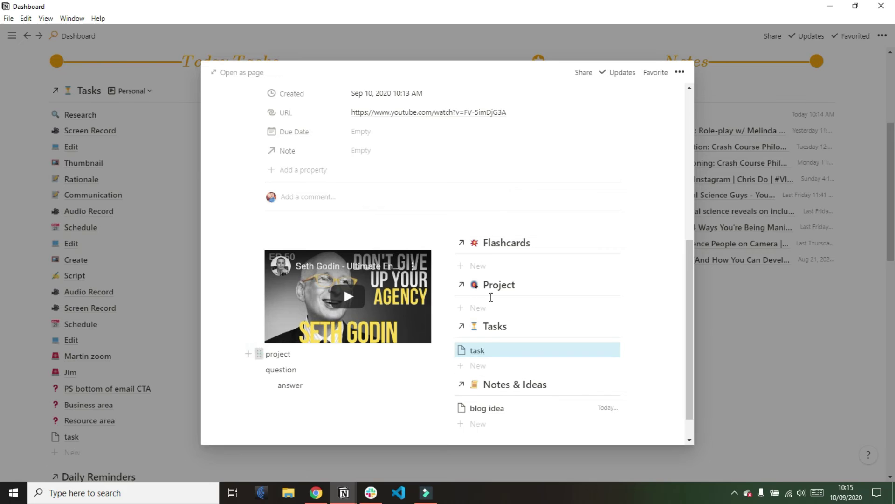
left_click_drag(493, 302, 493, 302)
left_click_drag(258, 354, 550, 240)
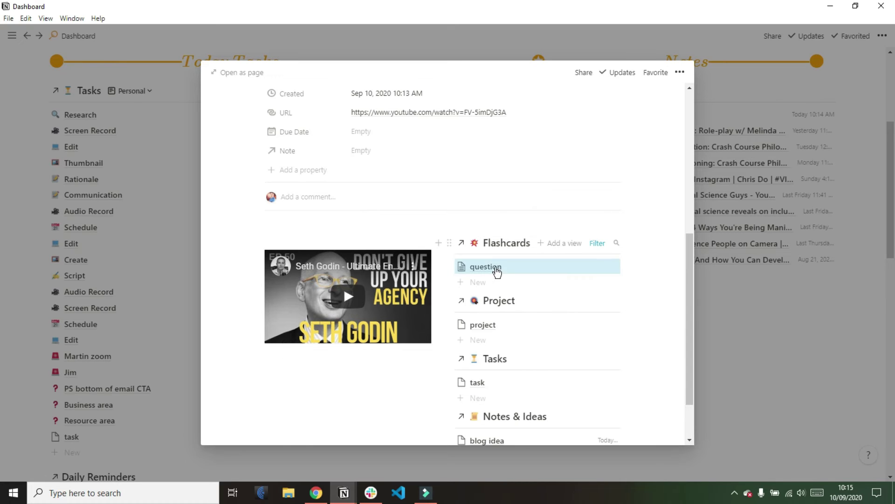
Step: Check that the project page's Notes relation links back to the Seth Godin note
scroll(498, 271, "down", 2)
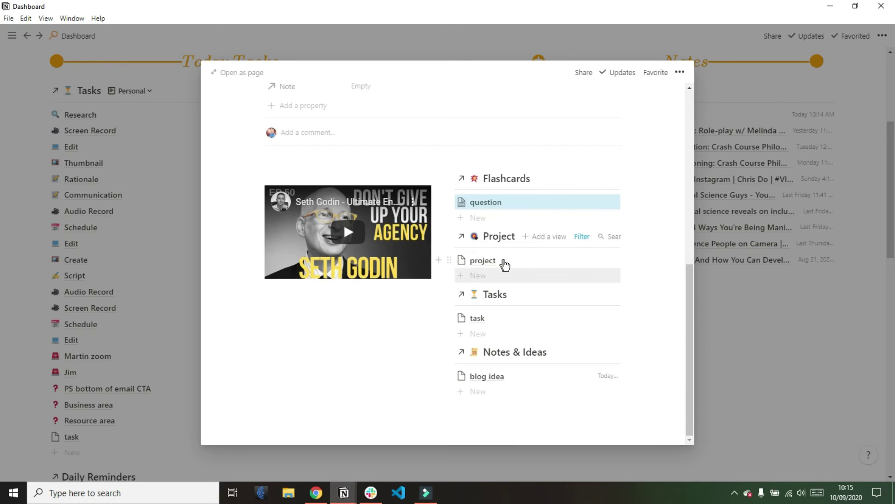
left_click(517, 263)
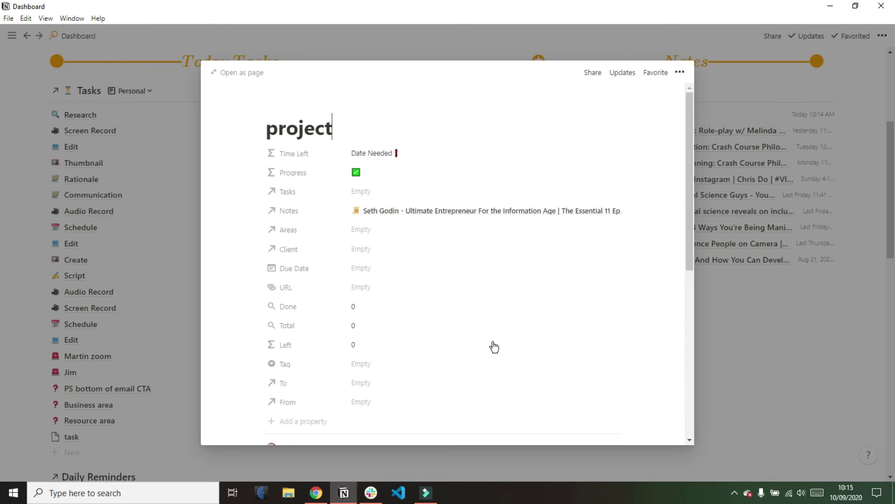
scroll(366, 160, "down", 3)
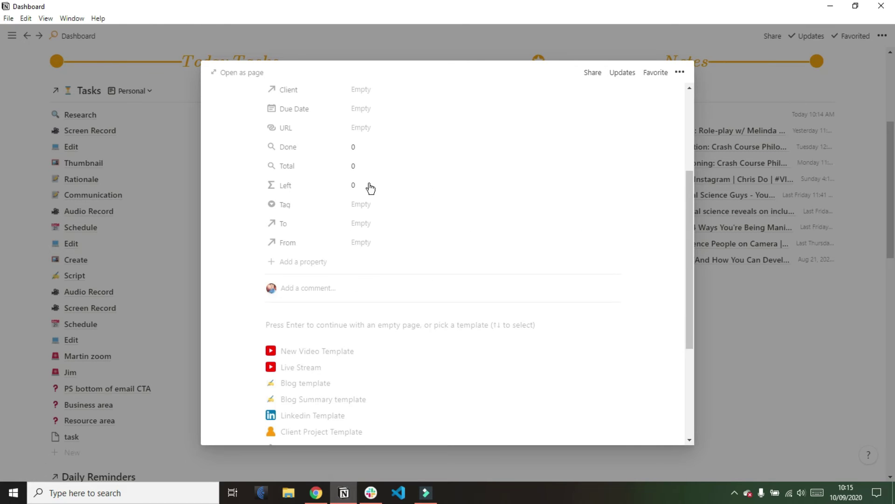
scroll(392, 310, "up", 3)
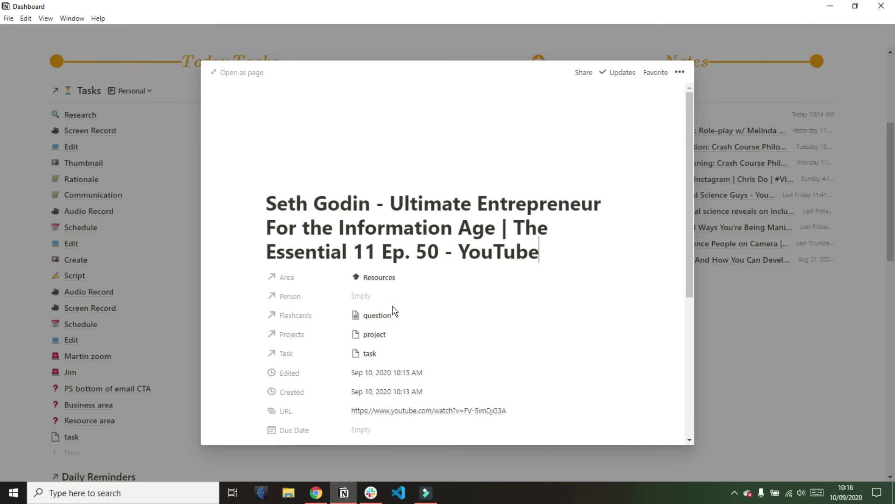
scroll(394, 312, "down", 3)
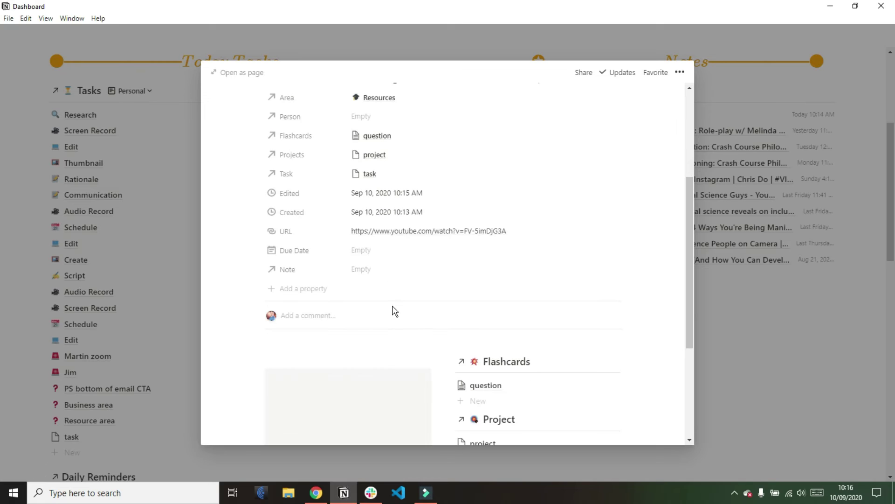
scroll(390, 187, "down", 3)
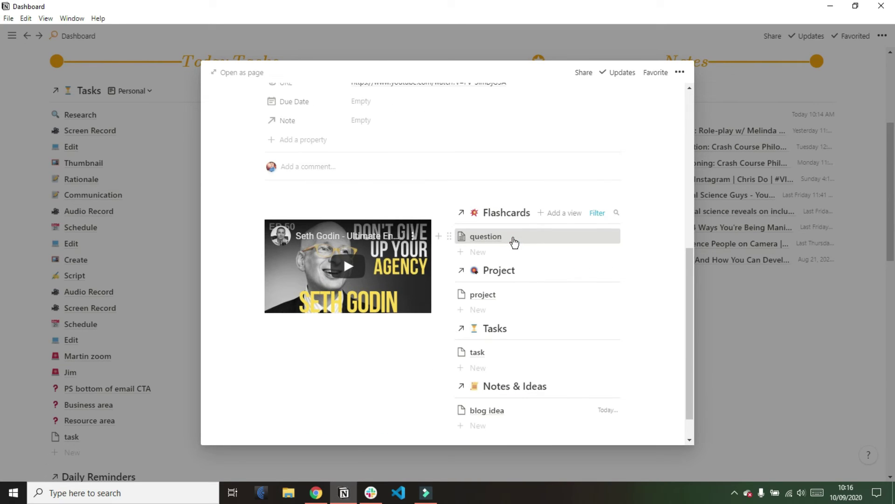
Step: Check the question flashcard page's links, then go back to the Seth Godin note
left_click(515, 243)
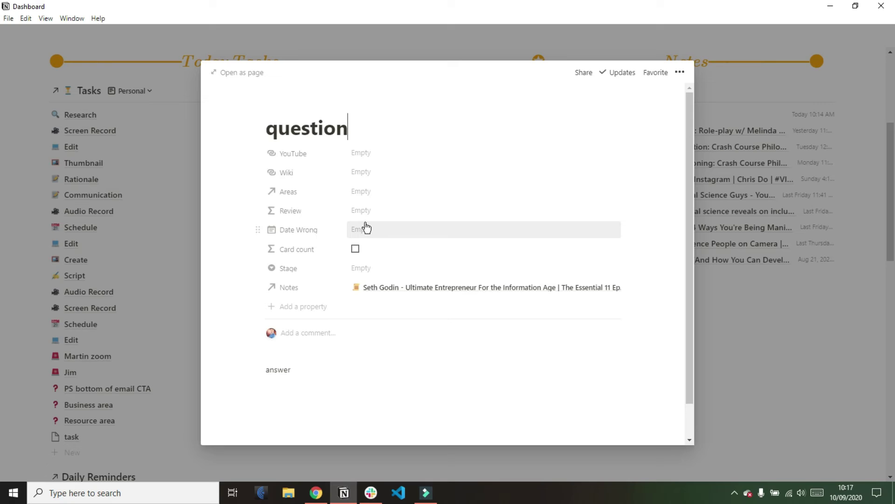
key("ctrl+[")
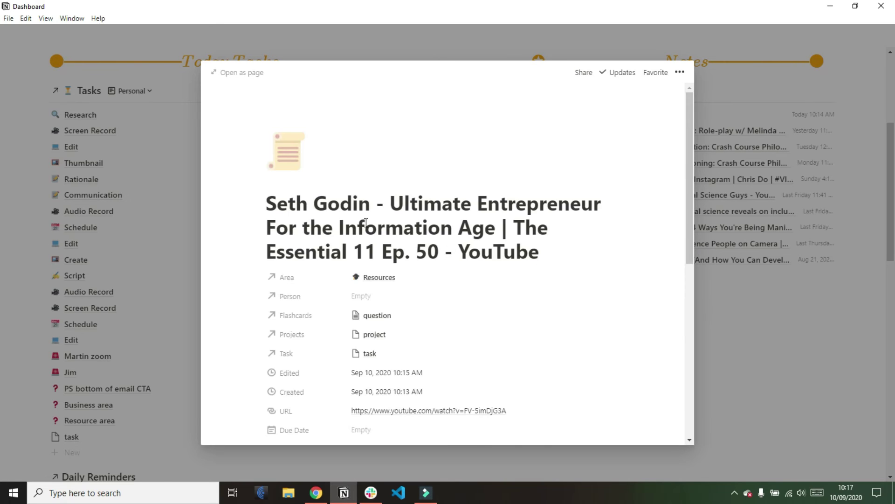
scroll(365, 224, "down", 9)
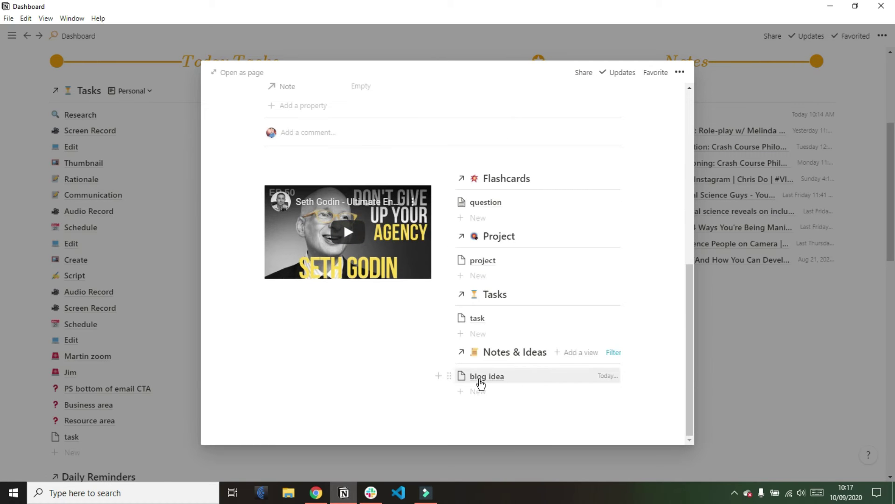
Step: From the dashboard, apply the Blog Note template to 'blog idea' and close its preview
left_click(698, 355)
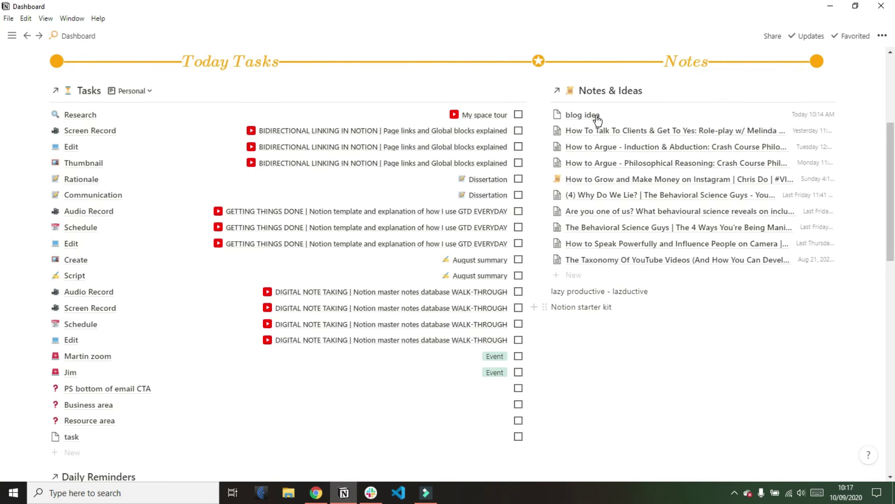
left_click(655, 120)
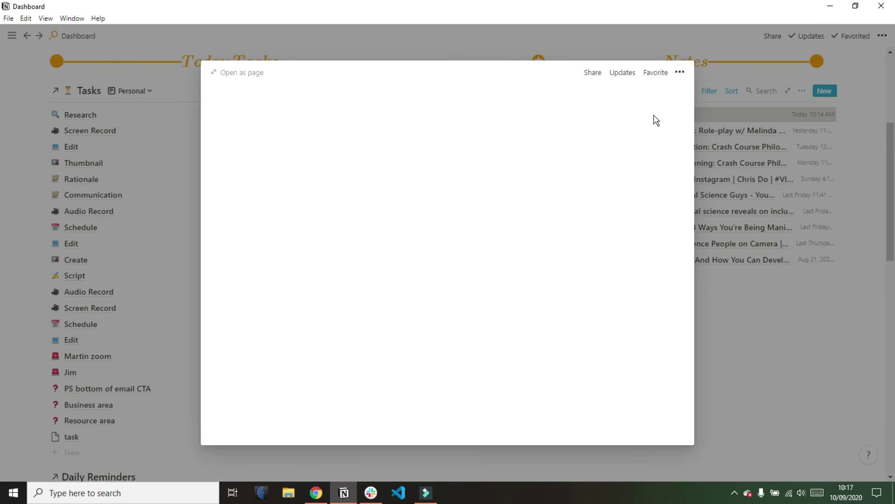
scroll(411, 219, "down", 3)
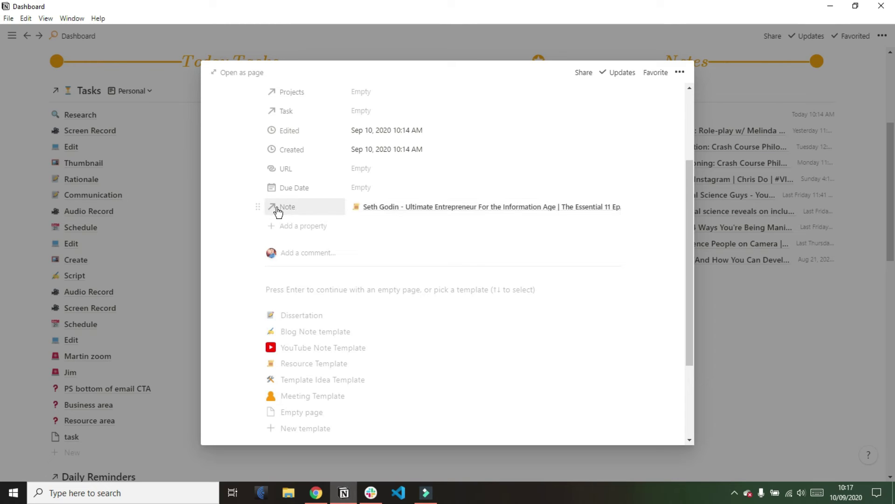
left_click(364, 339)
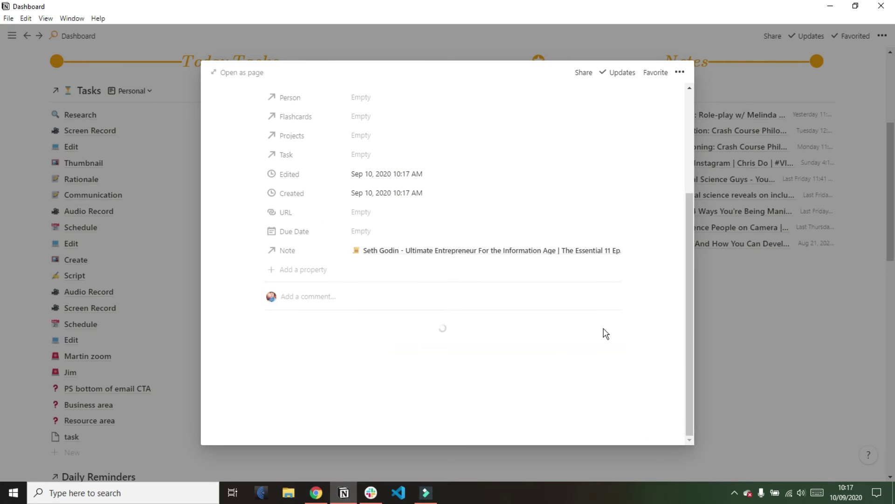
left_click(726, 322)
Step: In the Blogging area page, confirm 'blog idea' appears in its notes list and links to Seth Godin
left_click(725, 320)
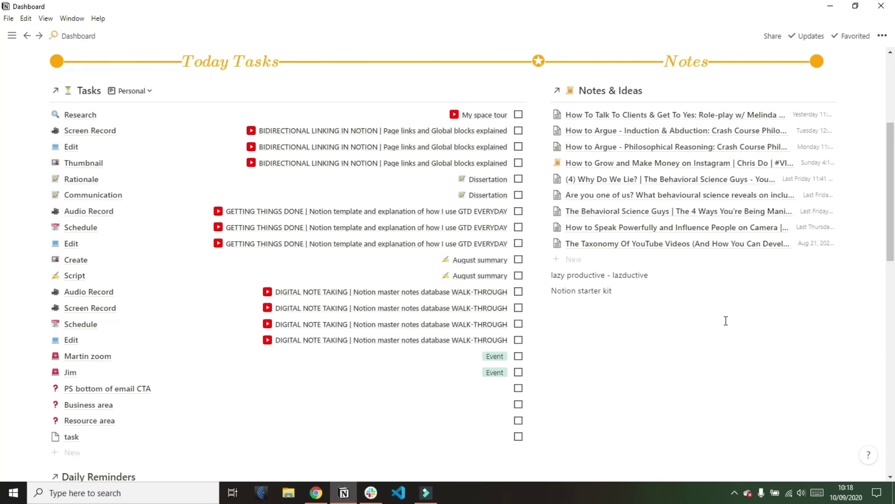
scroll(726, 321, "up", 2)
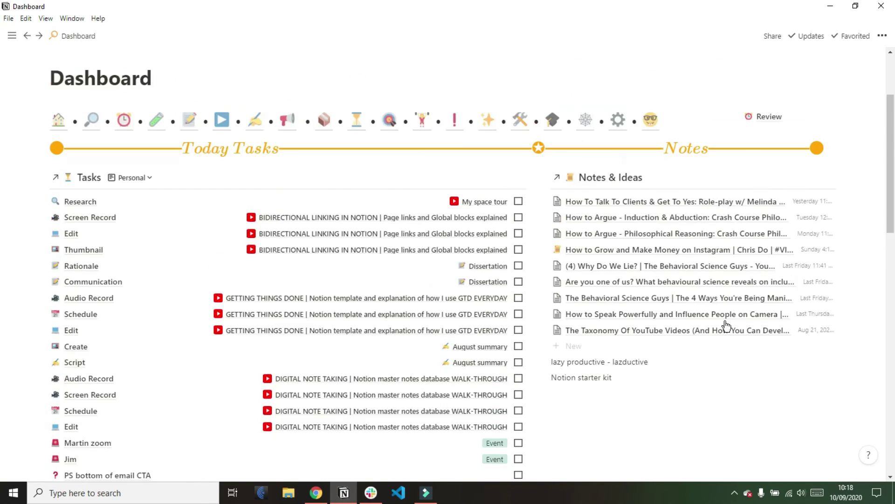
left_click(256, 122)
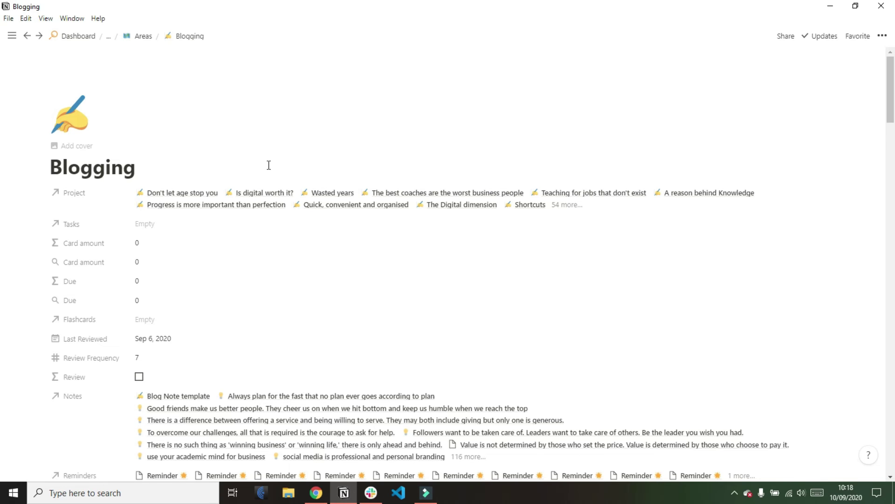
scroll(269, 165, "down", 9)
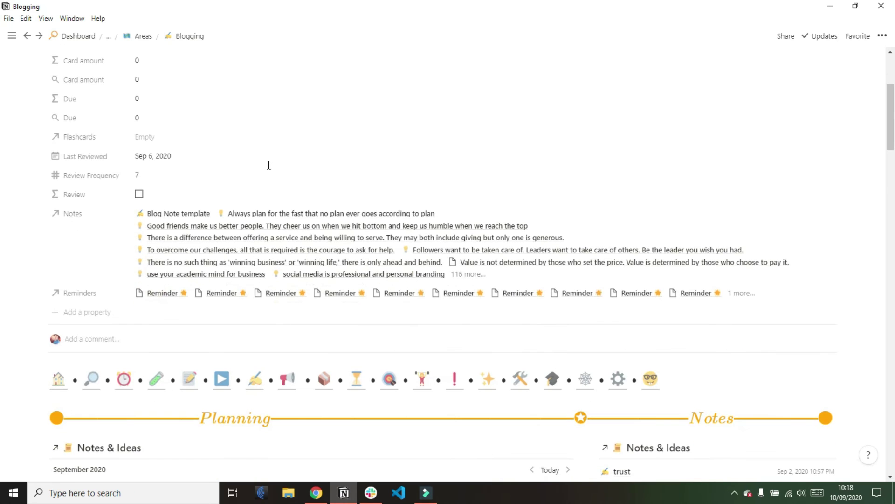
scroll(269, 166, "down", 5)
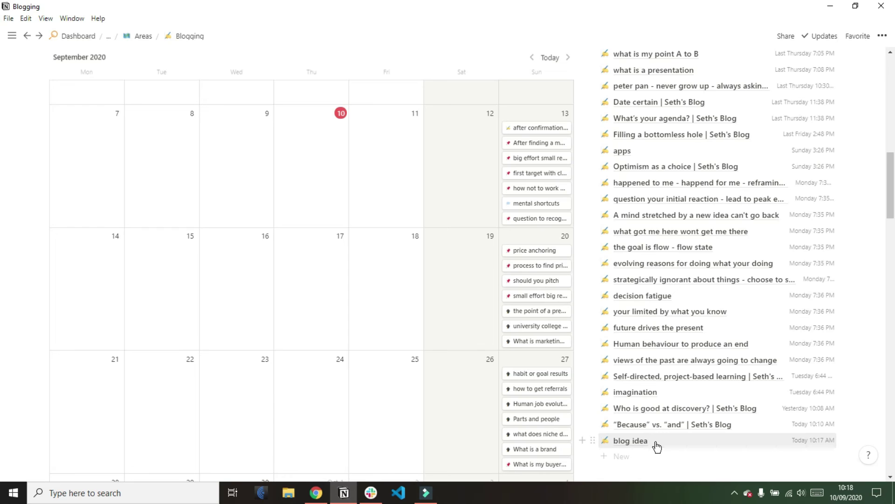
left_click(658, 446)
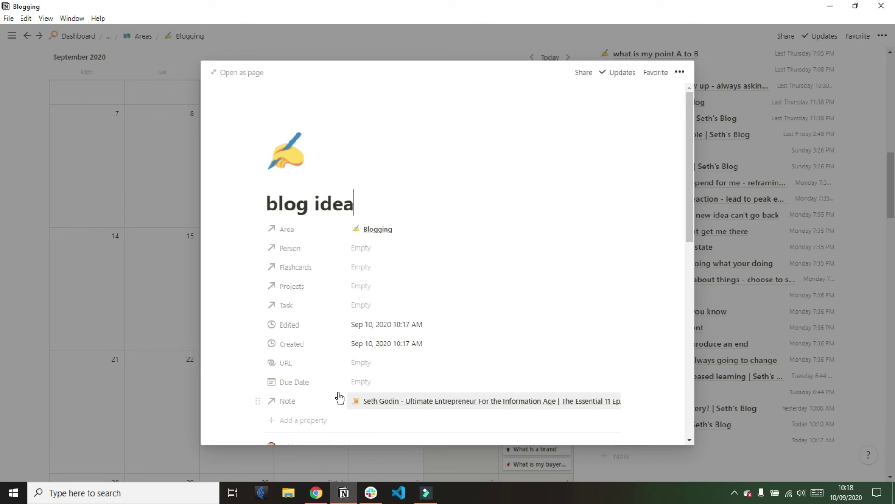
left_click(157, 382)
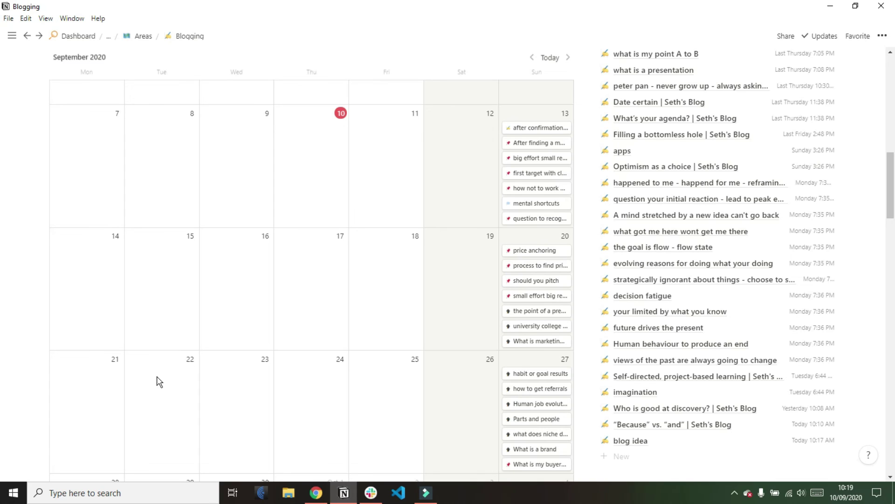
Step: Go to the Dashboard calendar and create a new entry on September 11
left_click(79, 38)
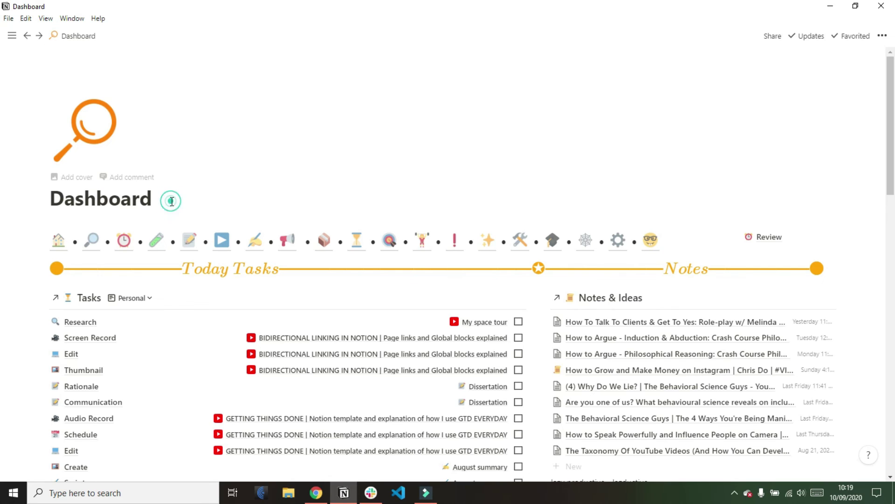
scroll(172, 203, "down", 5)
scroll(173, 205, "down", 9)
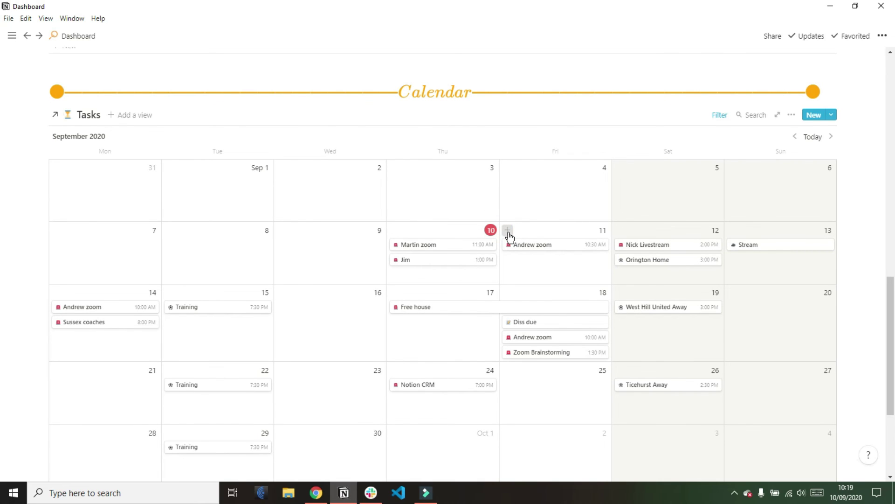
left_click(508, 231)
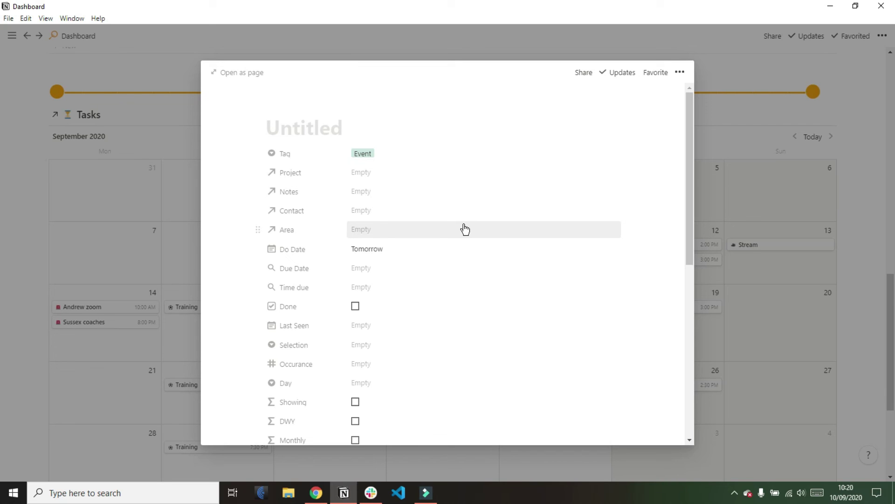
Step: Apply the Events Template to the 'meeting' entry, review the Notes & Ideas filter, and close it
scroll(465, 228, "down", 6)
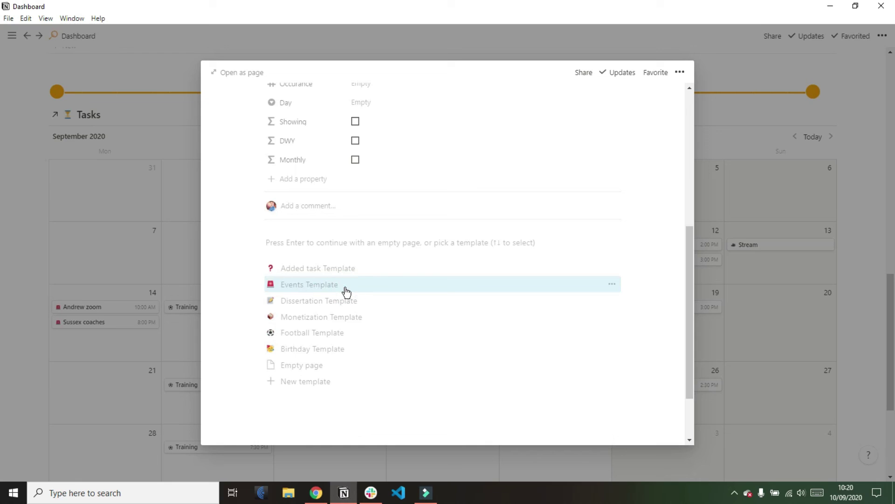
left_click(346, 292)
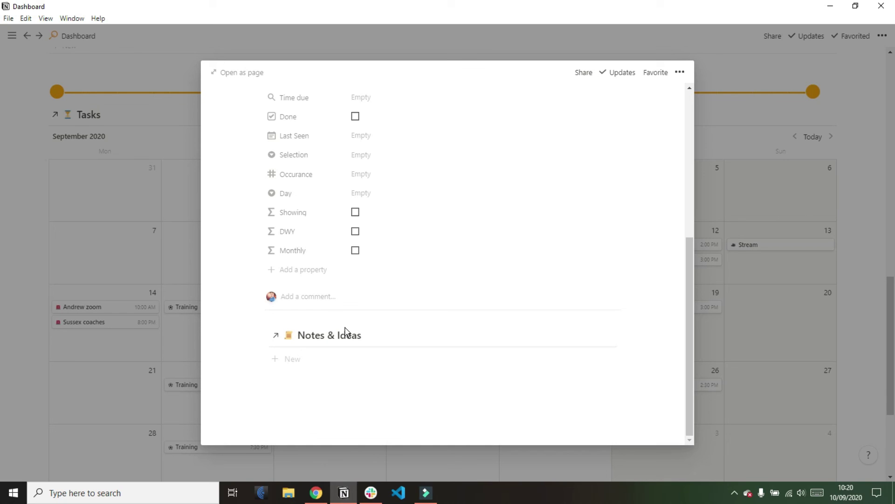
mouse_move(310, 366)
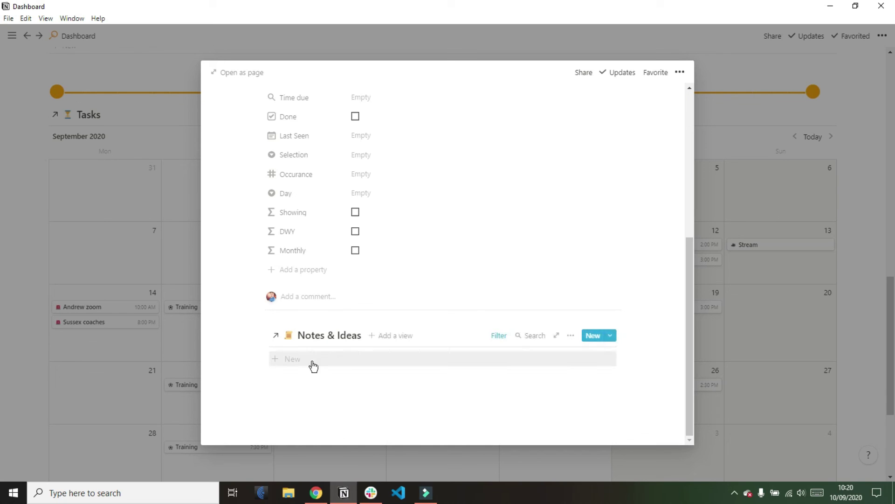
left_click(503, 338)
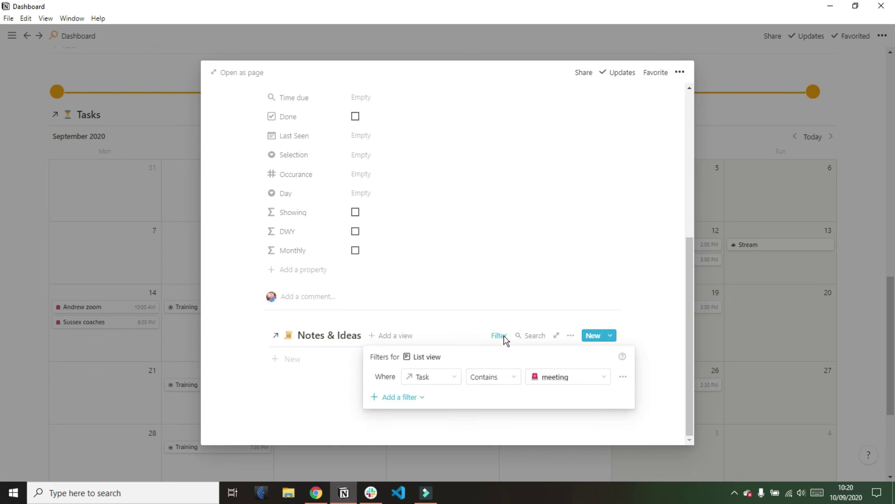
left_click(477, 332)
scroll(478, 335, "up", 5)
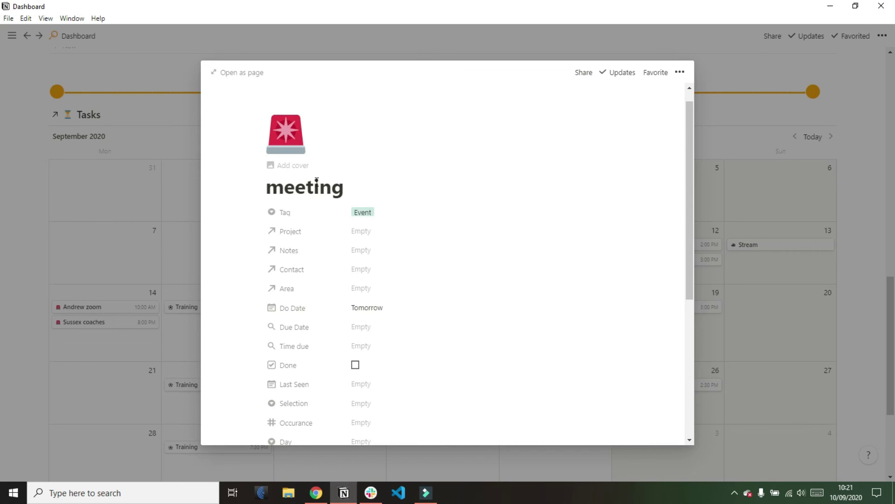
left_click(770, 189)
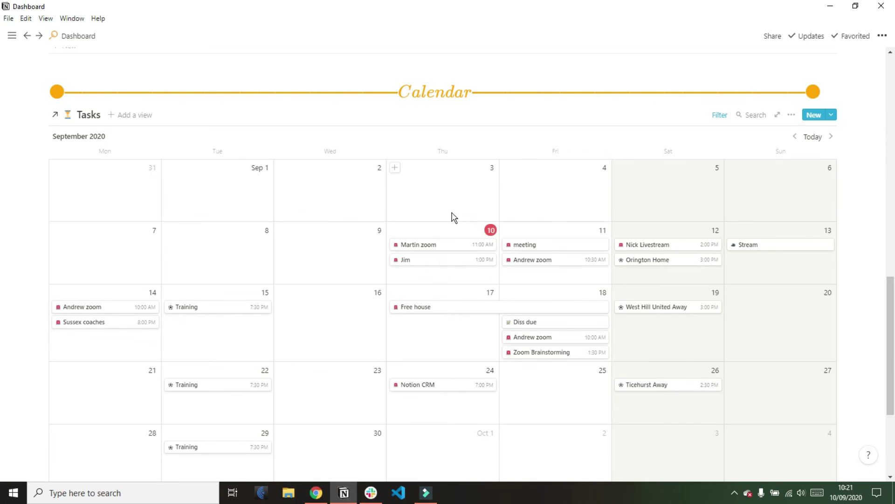